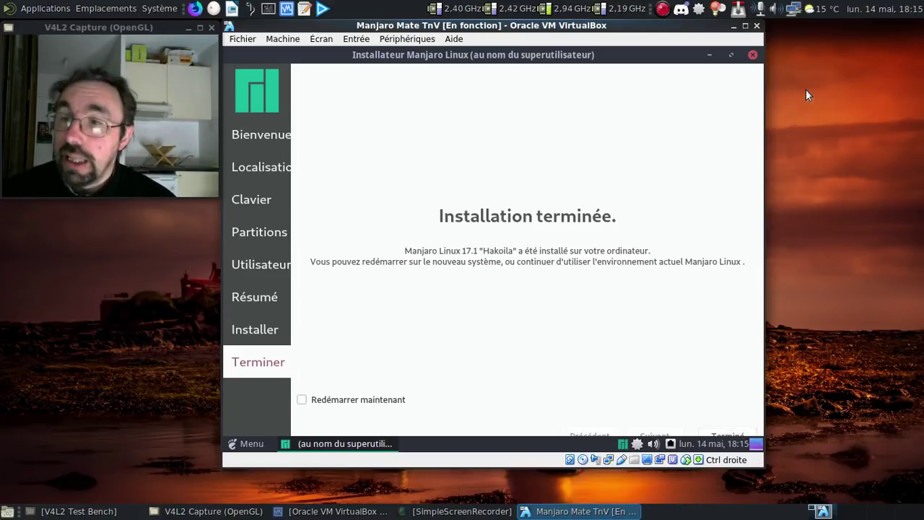
- Minimise the finished installer and force-eject the manjaro-mate-17.1.10-stable-x86_64.iso disc from the virtual machine's optical drive
left_click(710, 56)
left_click(421, 42)
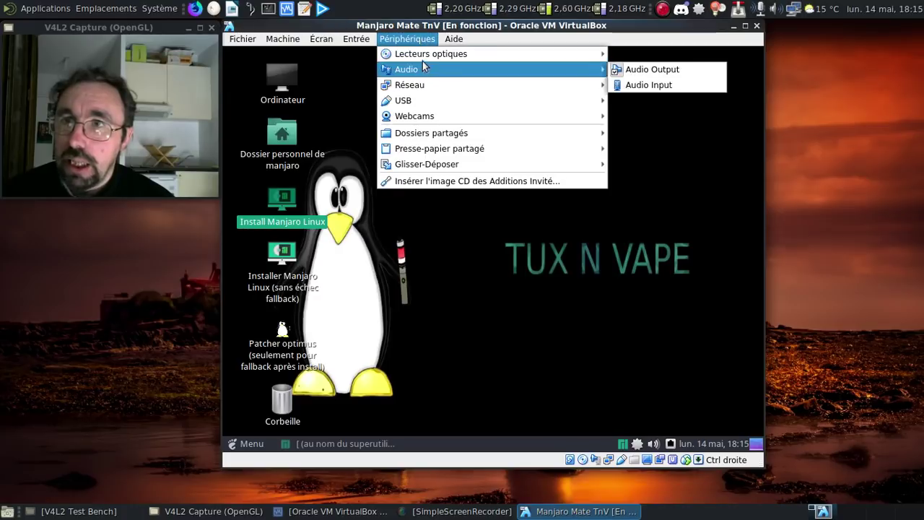
mouse_move(546, 50)
left_click(633, 86)
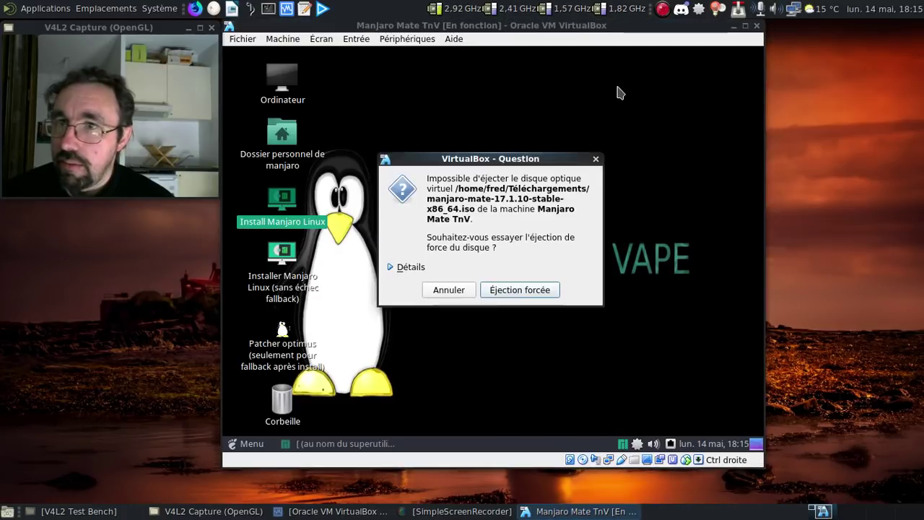
left_click(525, 289)
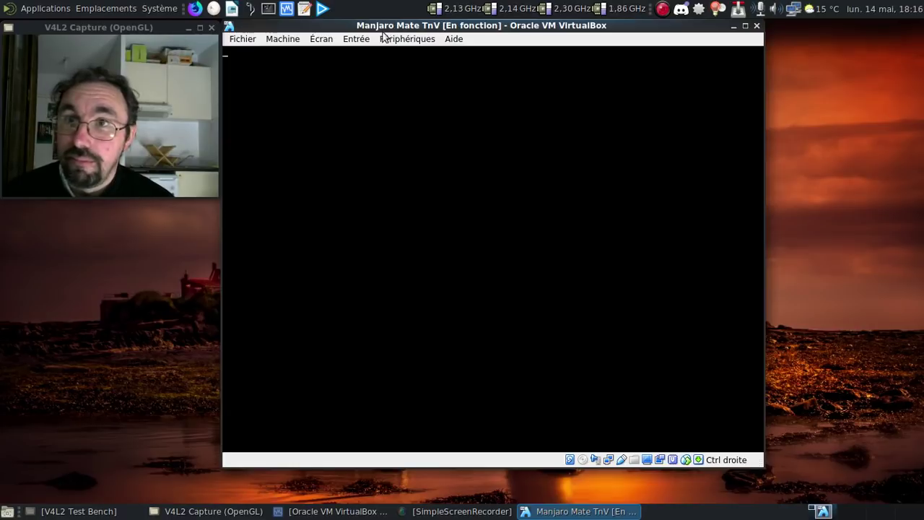
- Reset the Manjaro Mate TnV virtual machine so it boots the installed system, and readjust its window
left_click(244, 41)
mouse_move(282, 39)
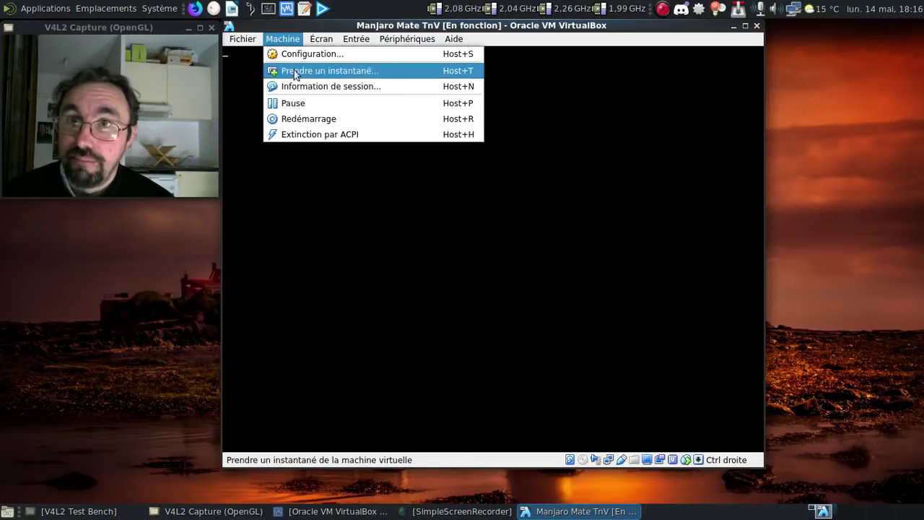
left_click(308, 117)
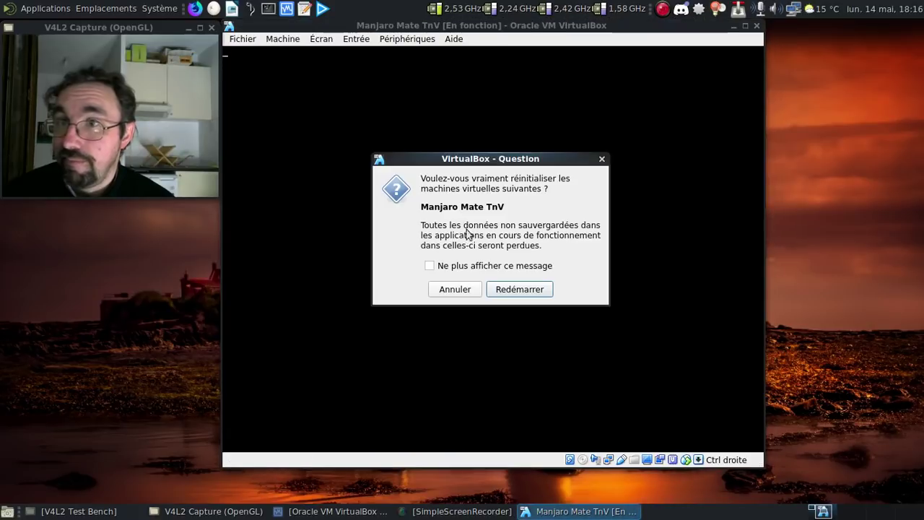
left_click(538, 289)
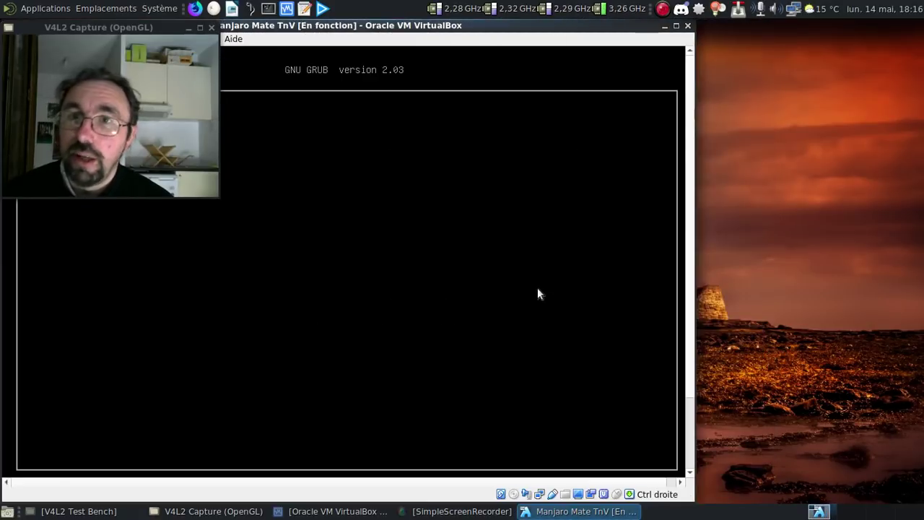
double_click(414, 26)
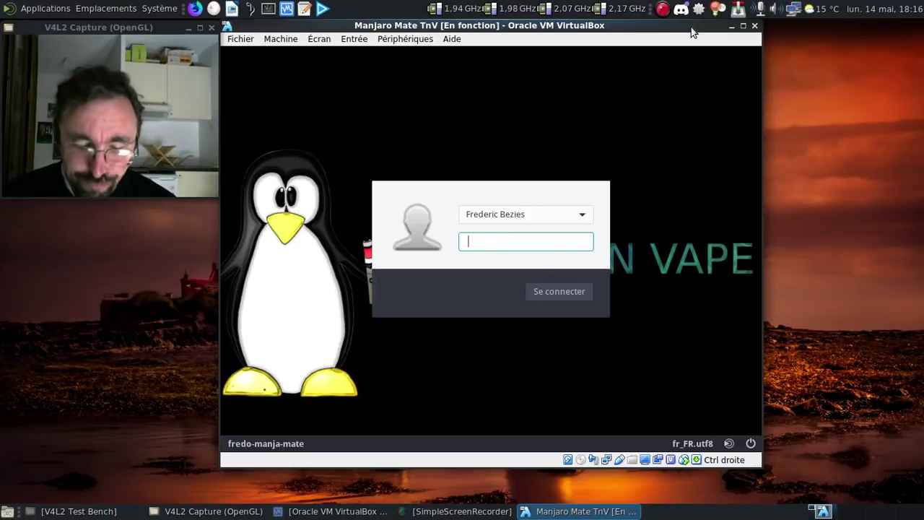
- Log in to the installed system with the account password and dismiss the network notification and the Manjaro Hello welcome window
type("•••")
key("Return")
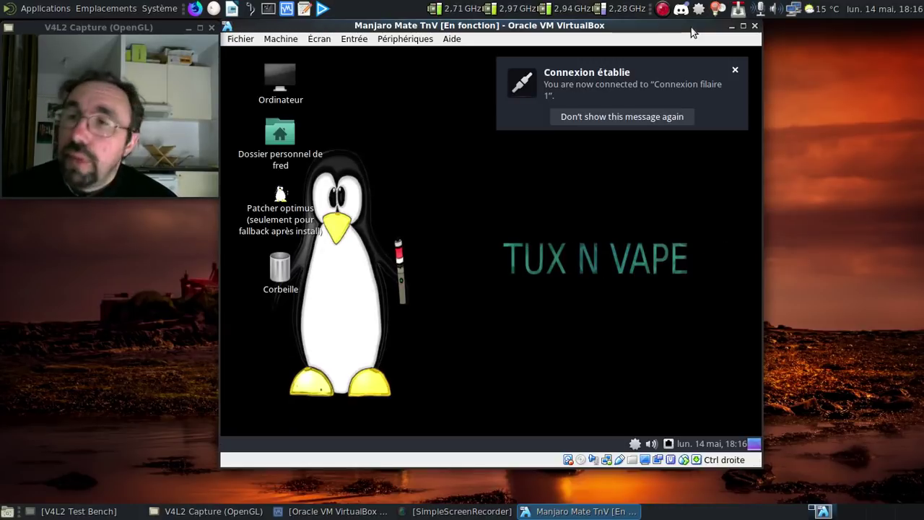
left_click(735, 70)
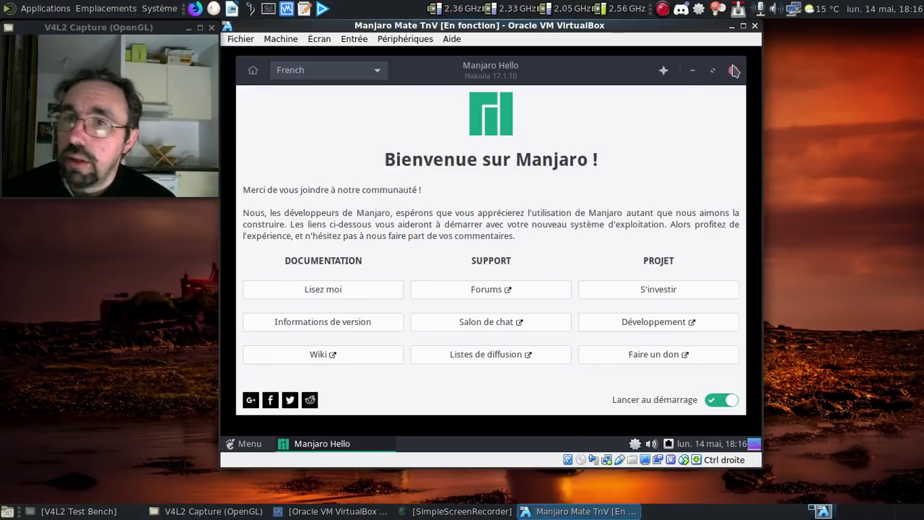
left_click(733, 70)
- Permanently delete the "Patcher optimus" desktop shortcut through the trash and realign the remaining desktop icons
left_click(280, 206)
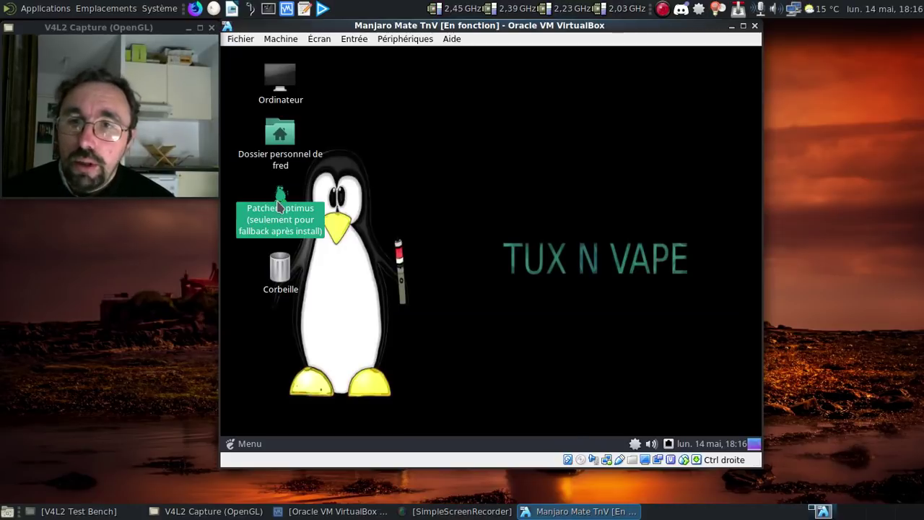
left_click_drag(280, 205, 282, 280)
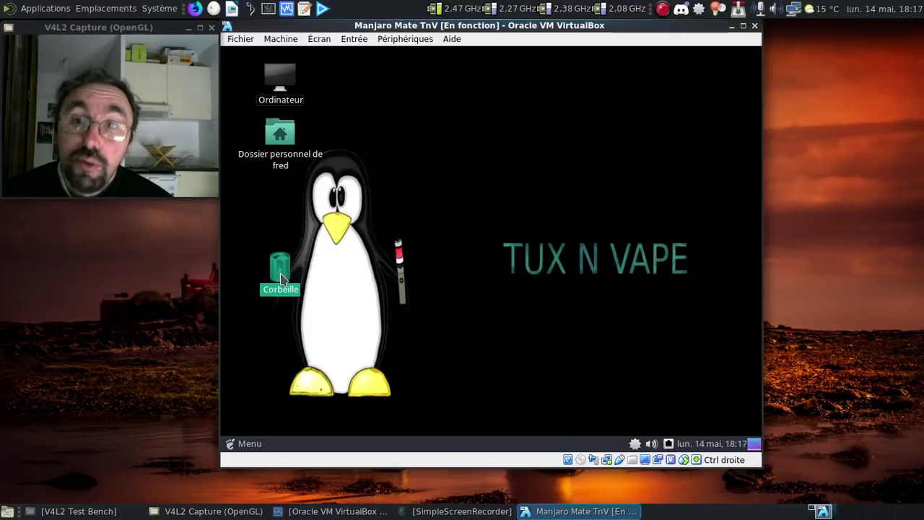
right_click(281, 279)
left_click(386, 355)
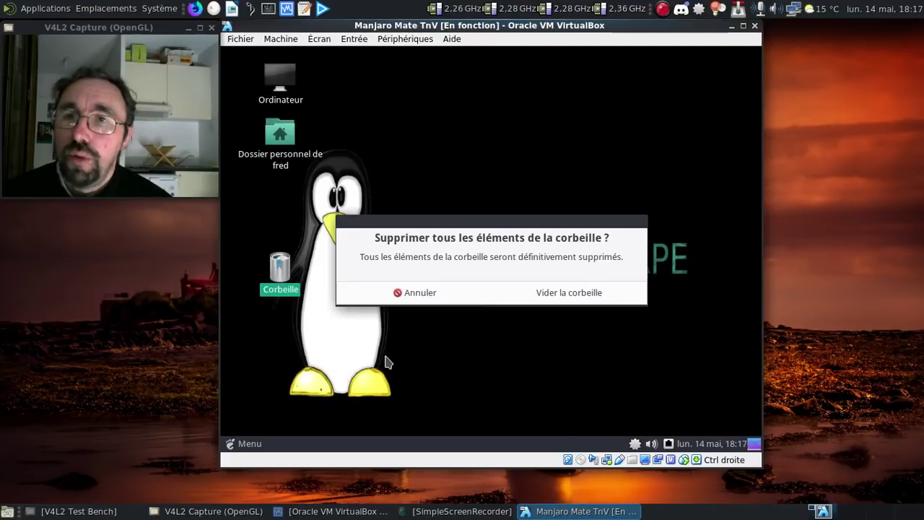
left_click(544, 292)
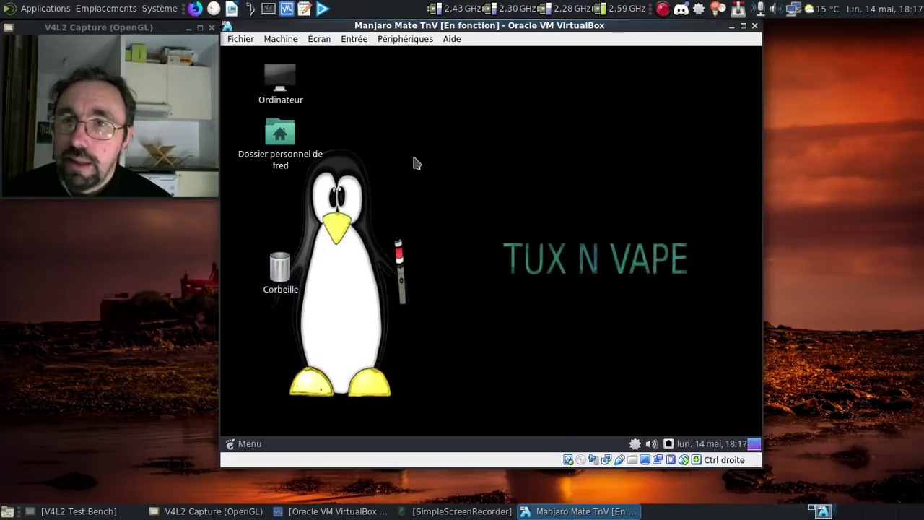
right_click(390, 113)
left_click(435, 199)
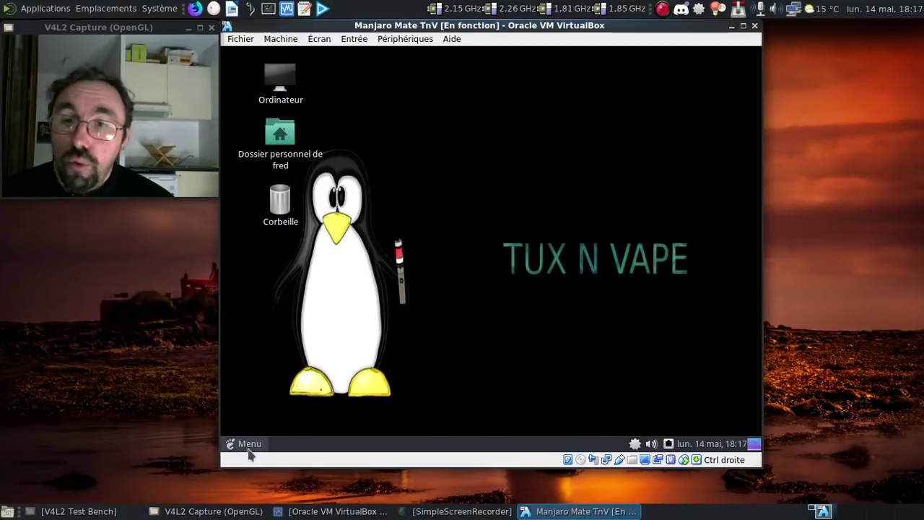
- Open the application menu of the Manjaro desktop
left_click(247, 444)
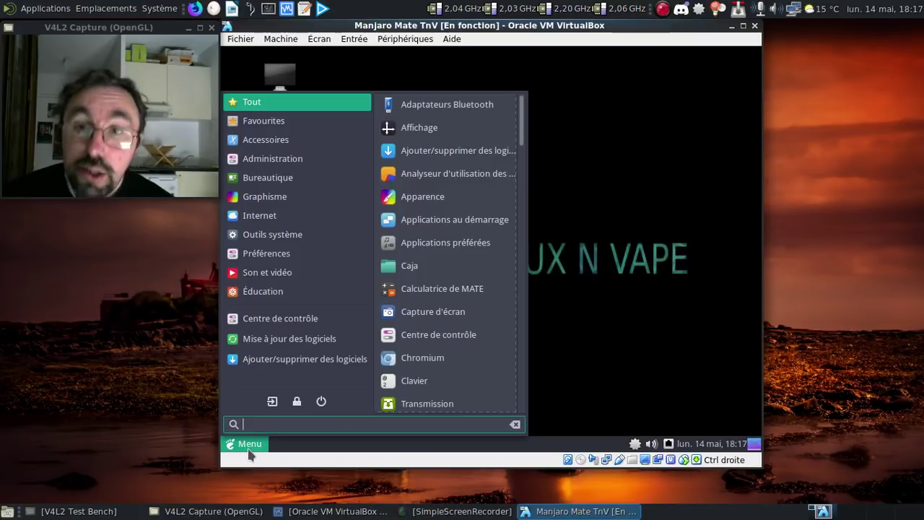
type("conf")
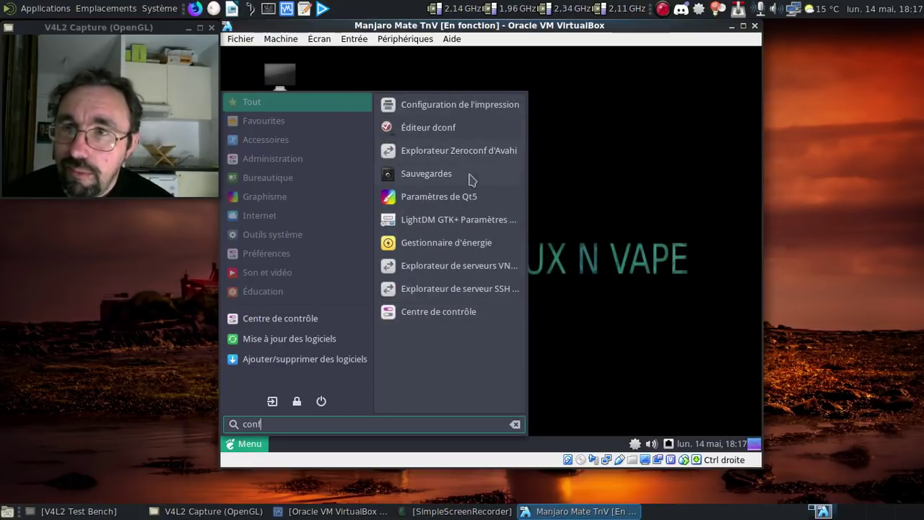
key("BackSpace")
key("BackSpace")
key("BackSpace")
key("BackSpace")
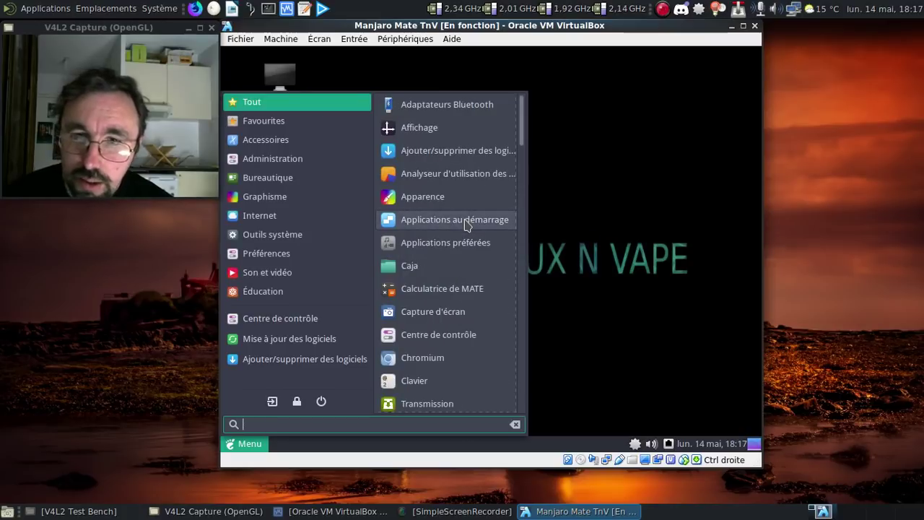
- Search the applications for "manjaro", launch the Manjaro settings manager and open its language packages section
type("manjaro")
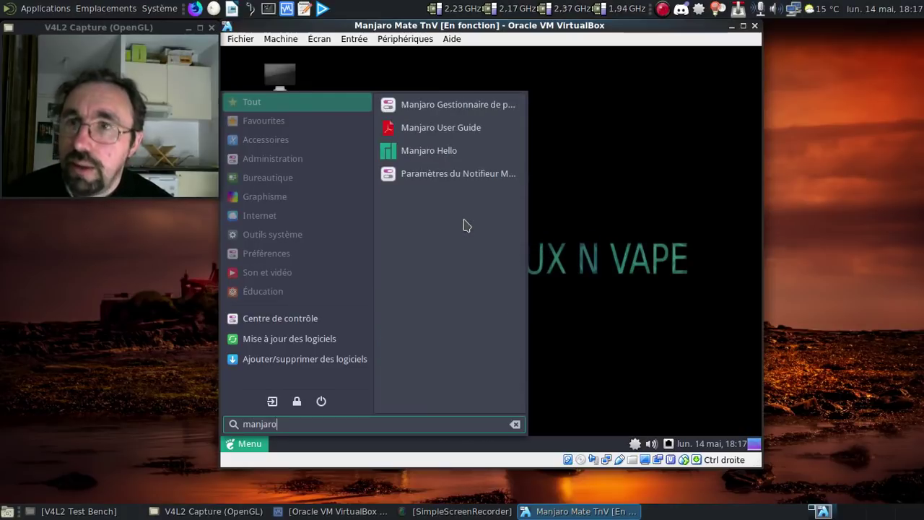
left_click(479, 114)
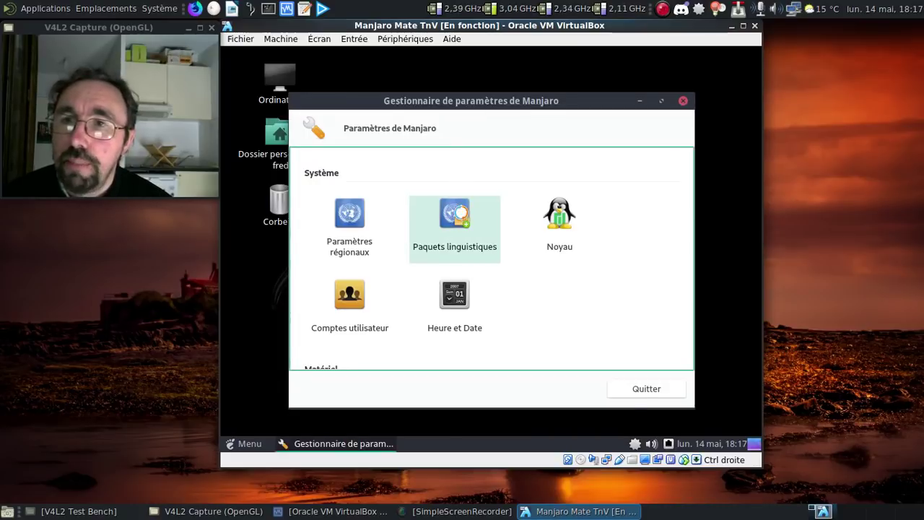
left_click(460, 210)
- Install the available language packages, authorising with the account password, and close the settings manager
left_click(646, 190)
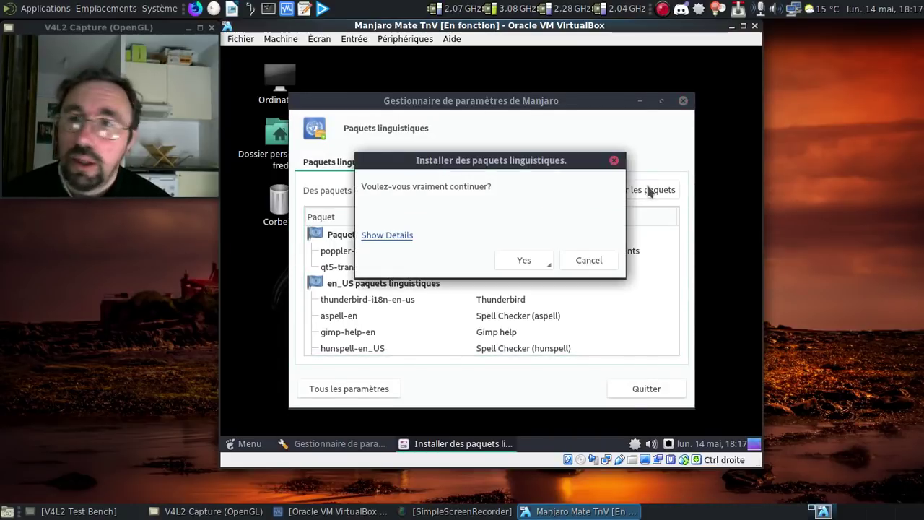
left_click(525, 261)
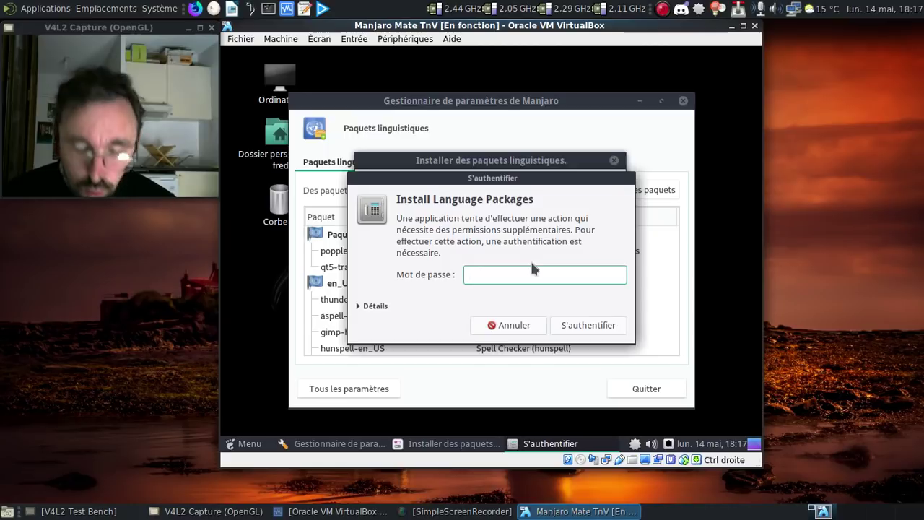
type("*******")
key("Return")
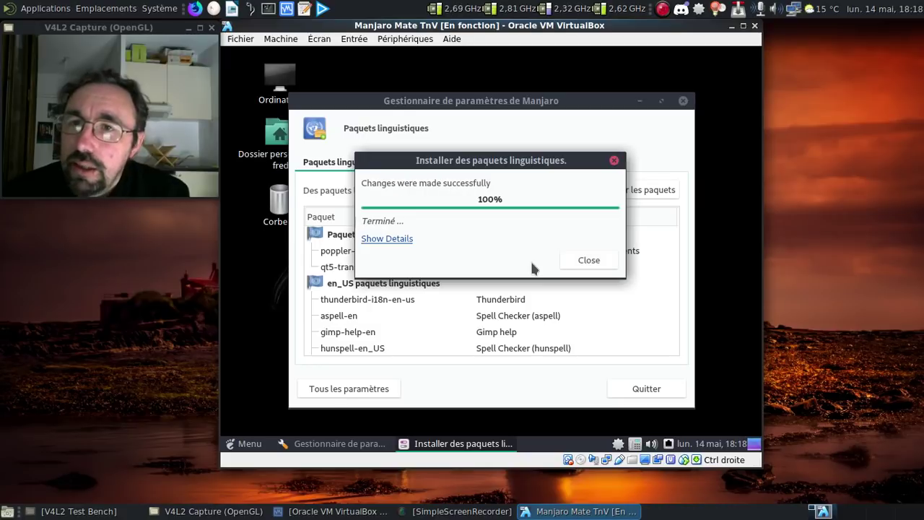
left_click(585, 261)
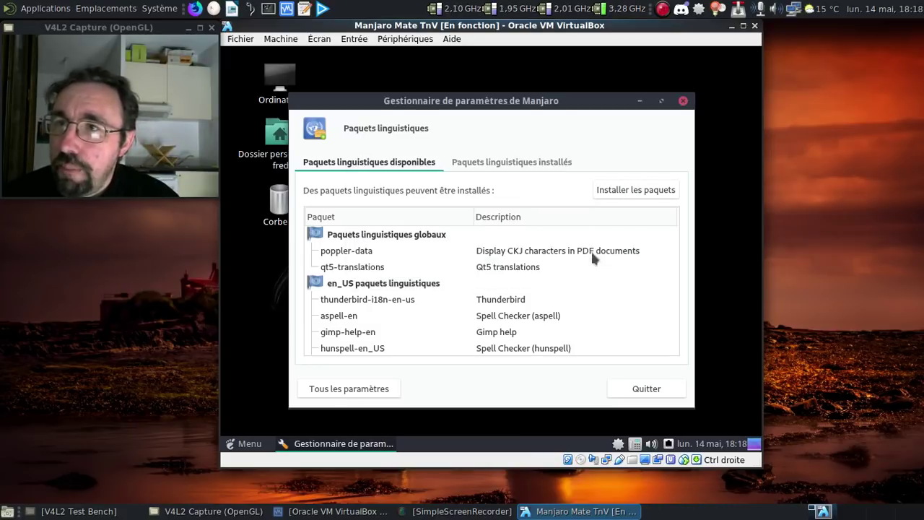
left_click(683, 100)
- Open the package manager from the system tray and search it for "amar-installer"
right_click(621, 443)
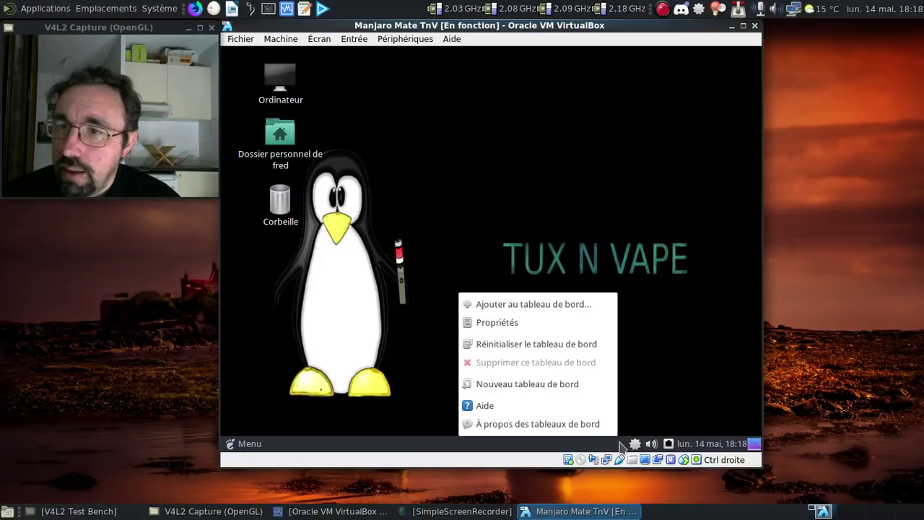
left_click(666, 305)
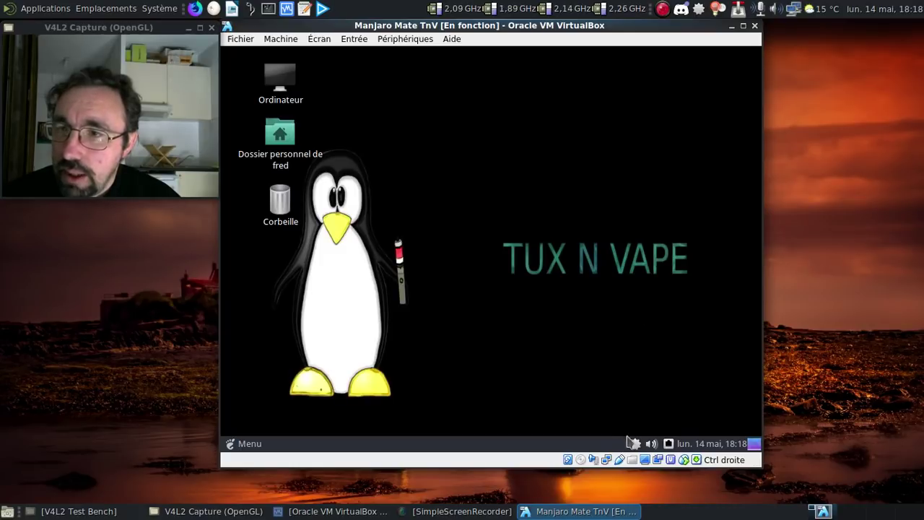
right_click(635, 443)
left_click(625, 407)
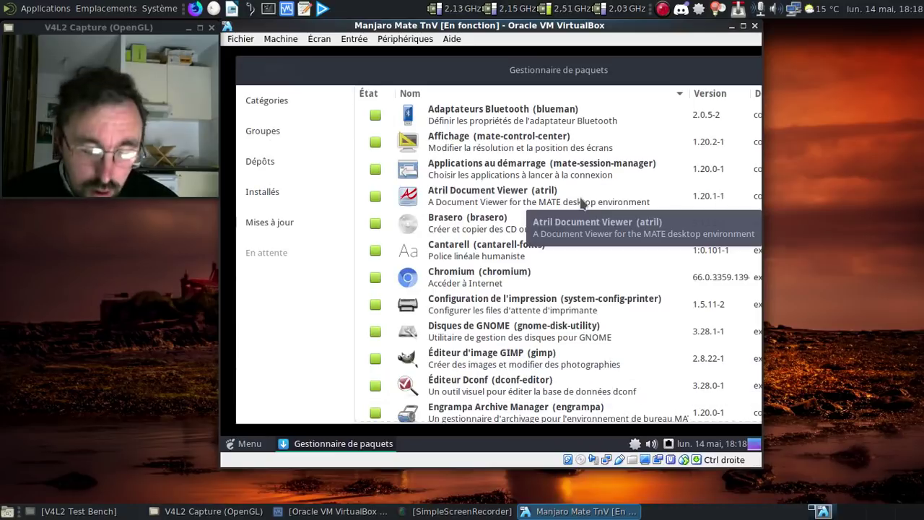
type("amar-i")
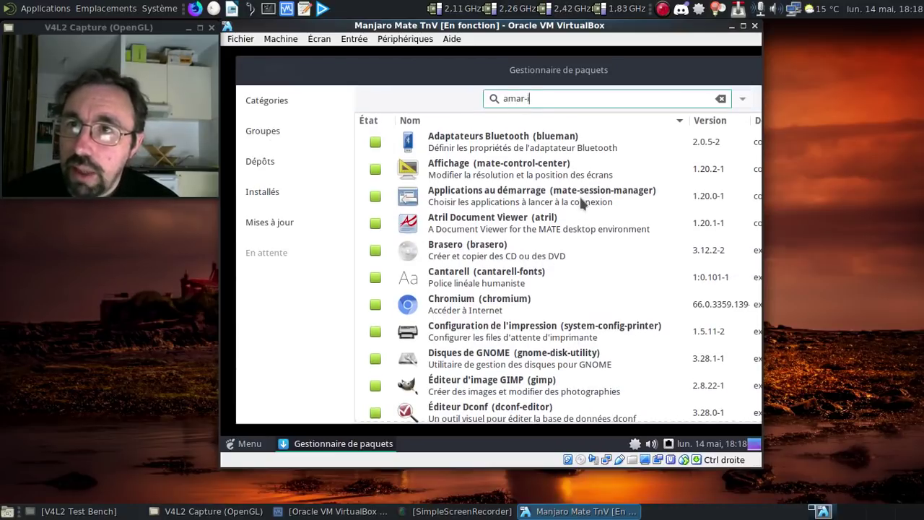
type("nstaller")
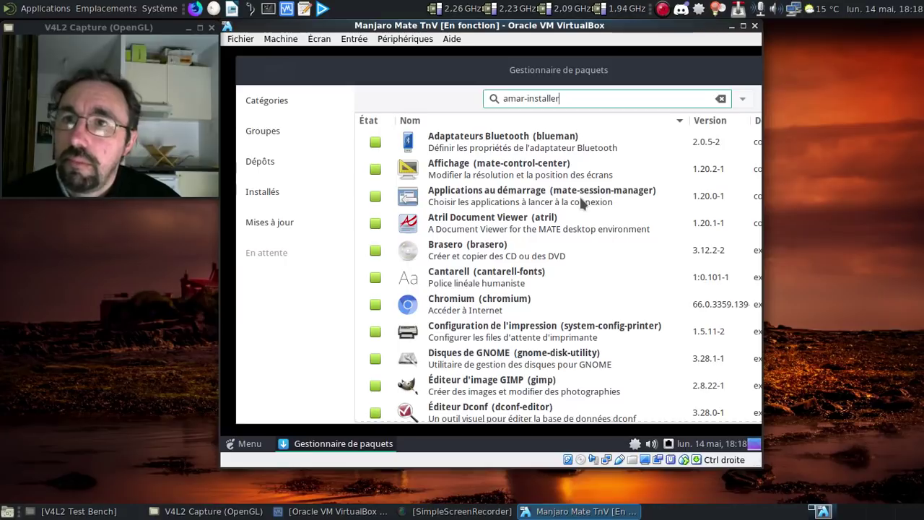
- Mark the AUR package amar-installer for installation and apply the pending operation
left_click(268, 137)
left_click(375, 142)
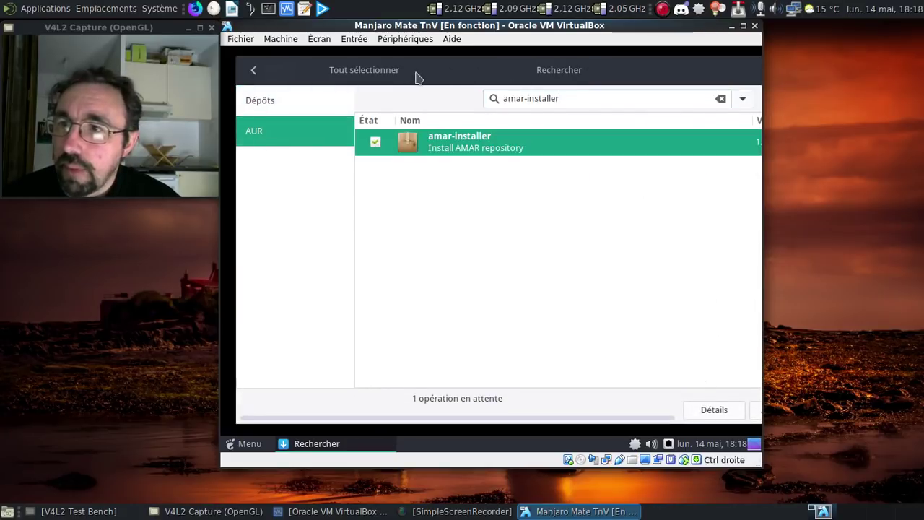
left_click_drag(416, 77, 308, 82)
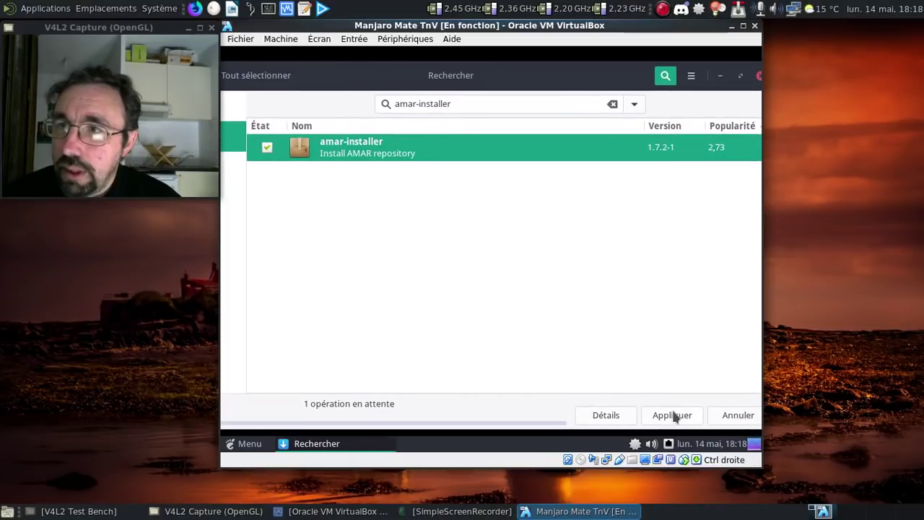
left_click(672, 416)
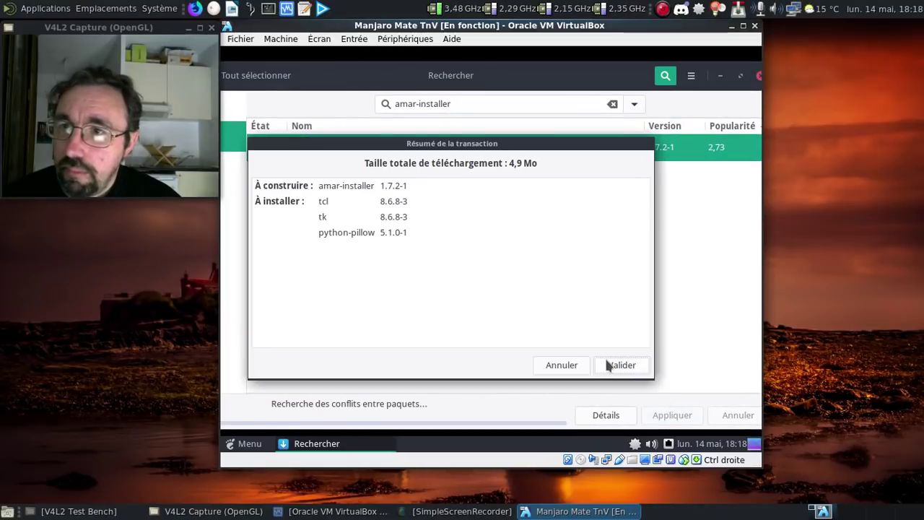
- Approve the amar-installer transaction, authenticate with the account password, and close the package manager once the installation finishes
left_click(607, 365)
type("•••••")
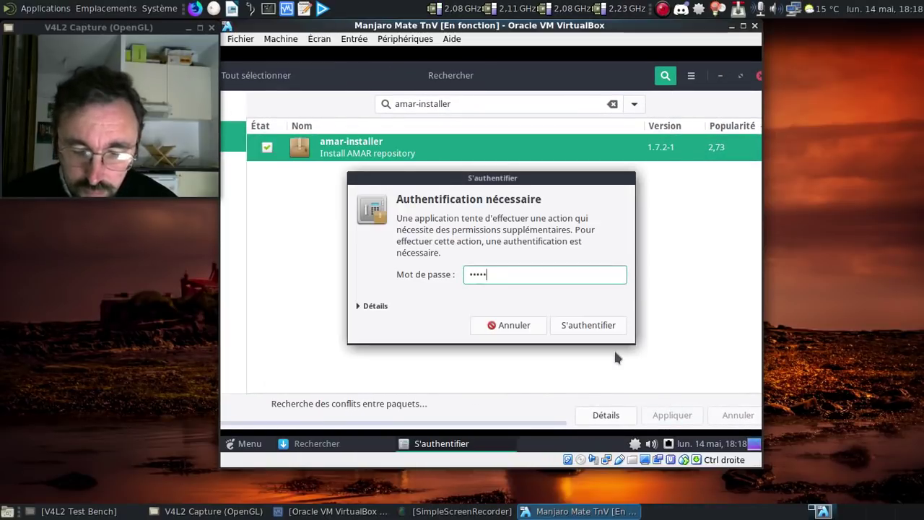
type("•")
key("Return")
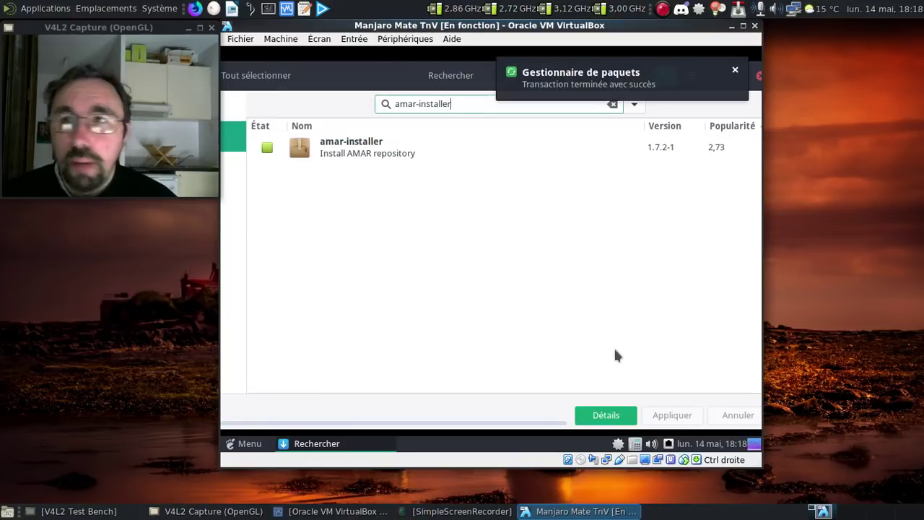
left_click(735, 71)
left_click(759, 75)
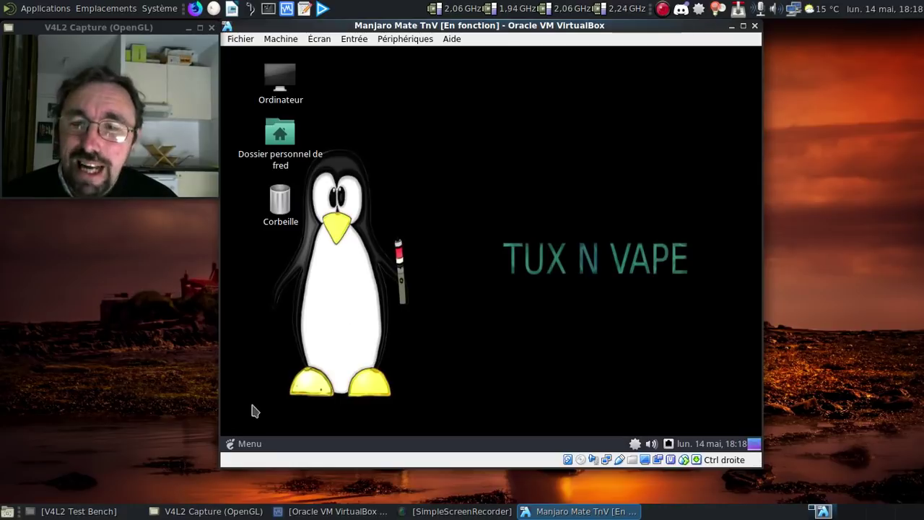
- Launch Amar Installer, authenticate with the account password, activate the AMAR repository and close the configuration window
left_click(249, 445)
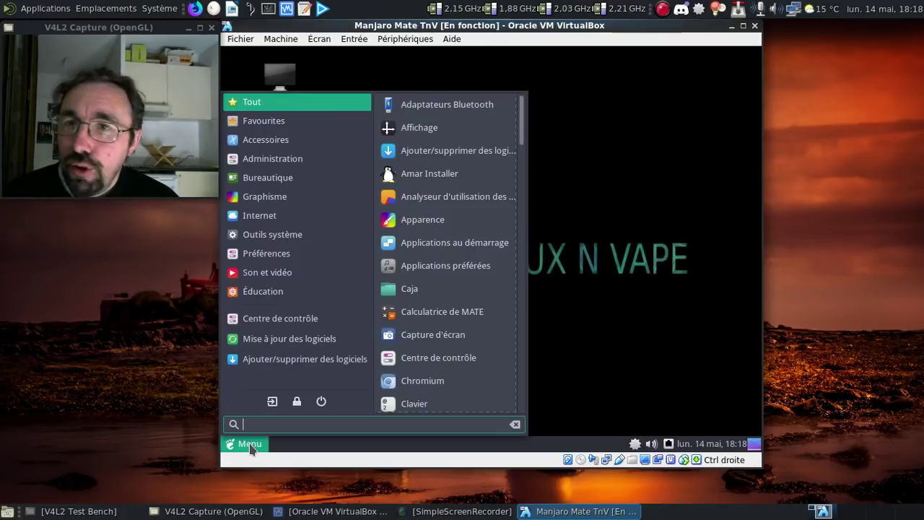
left_click(408, 173)
type("•")
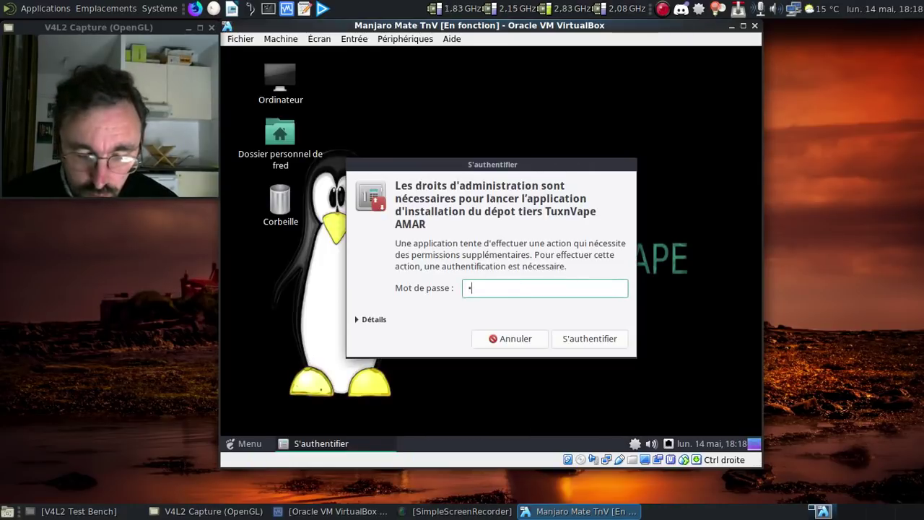
type("••••••")
key("Return")
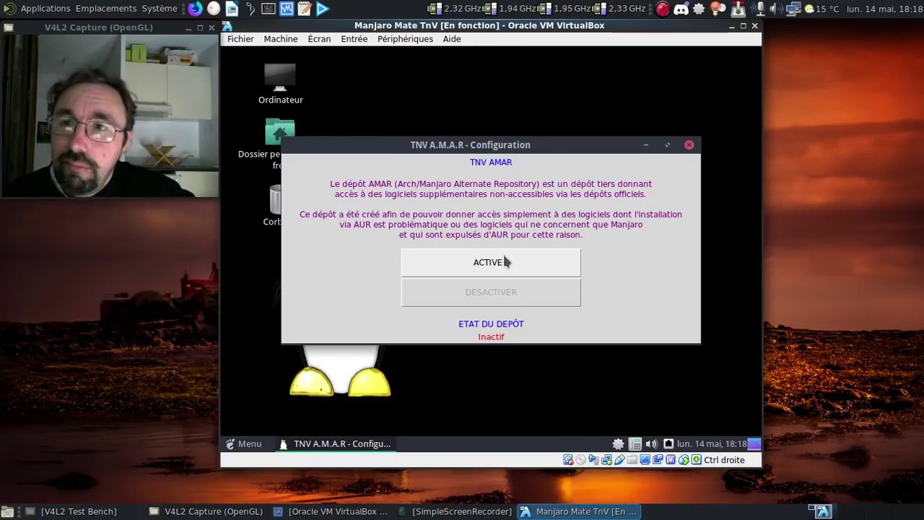
left_click(497, 277)
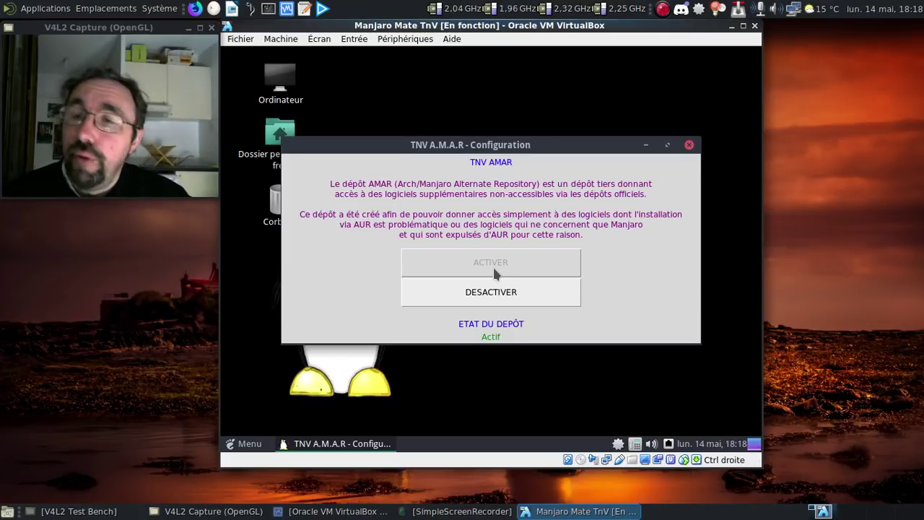
left_click(689, 145)
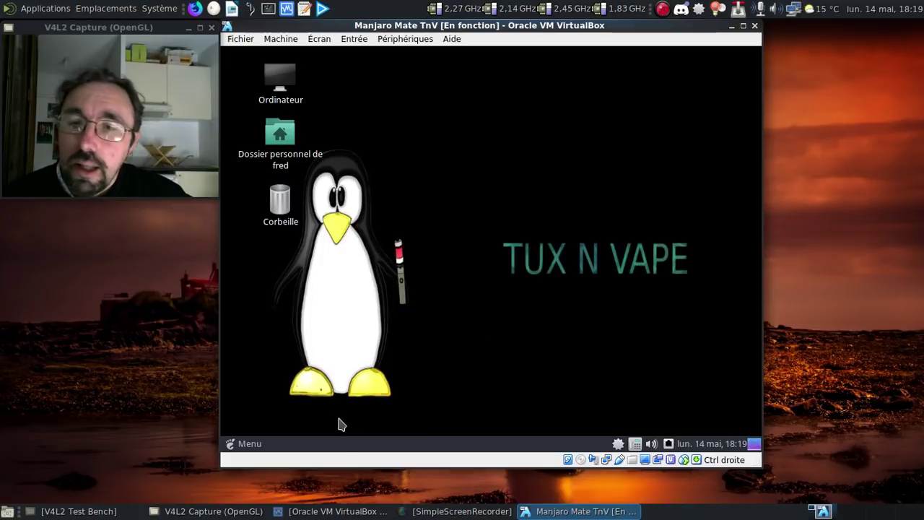
- Open the package manager from the system tray and browse the packages in the AMAR repository
right_click(617, 445)
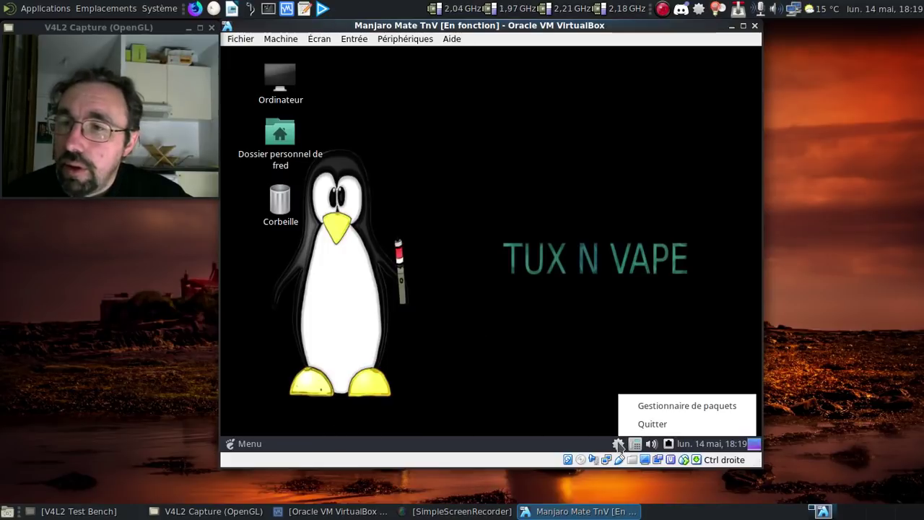
left_click(639, 408)
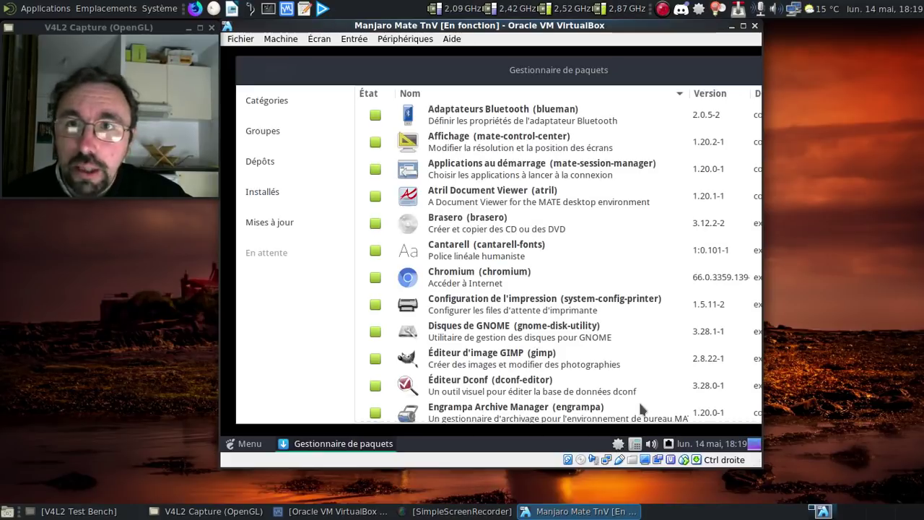
left_click(263, 161)
left_click(272, 223)
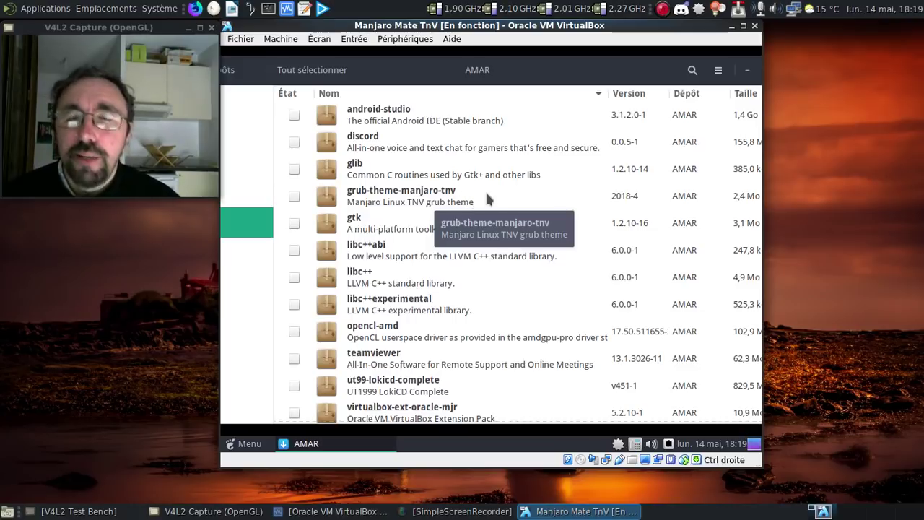
scroll(494, 180, "down", 1)
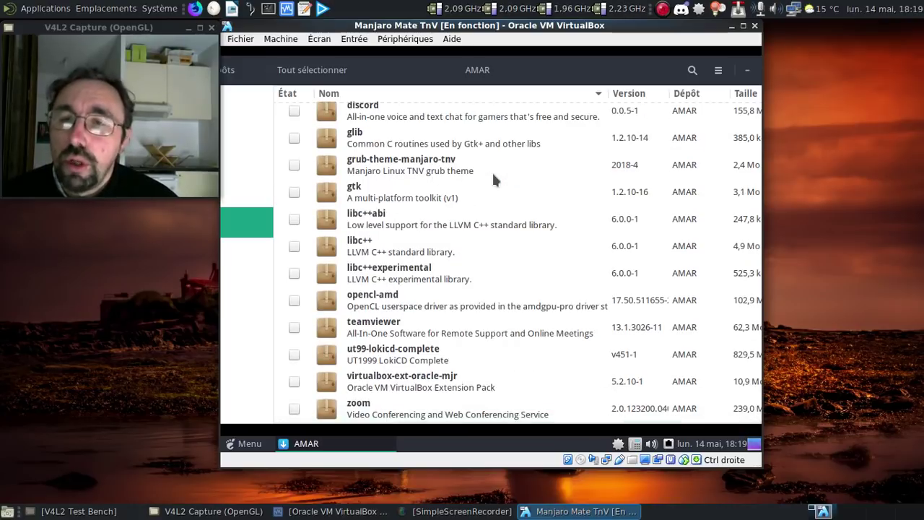
scroll(493, 179, "up", 1)
- Install the grub-theme-manjaro-tnv package, approving the transaction and authenticating with the account password
left_click(295, 196)
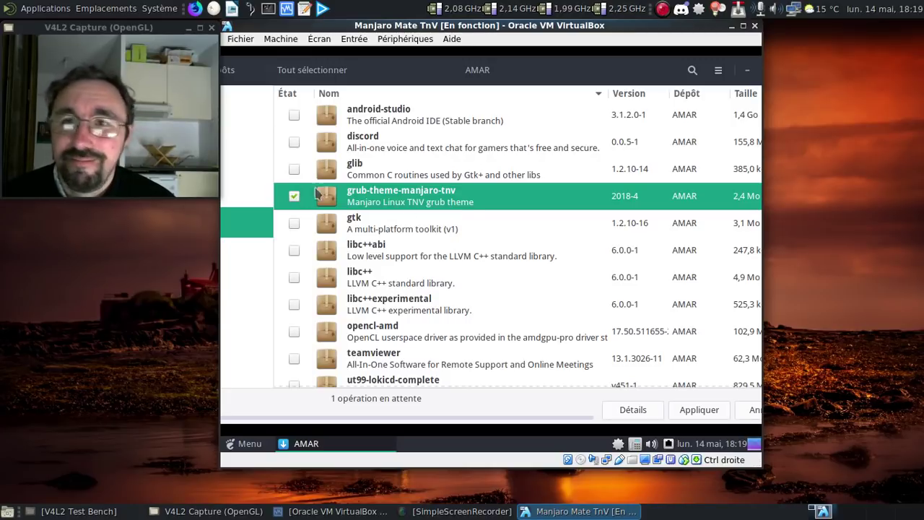
left_click(682, 414)
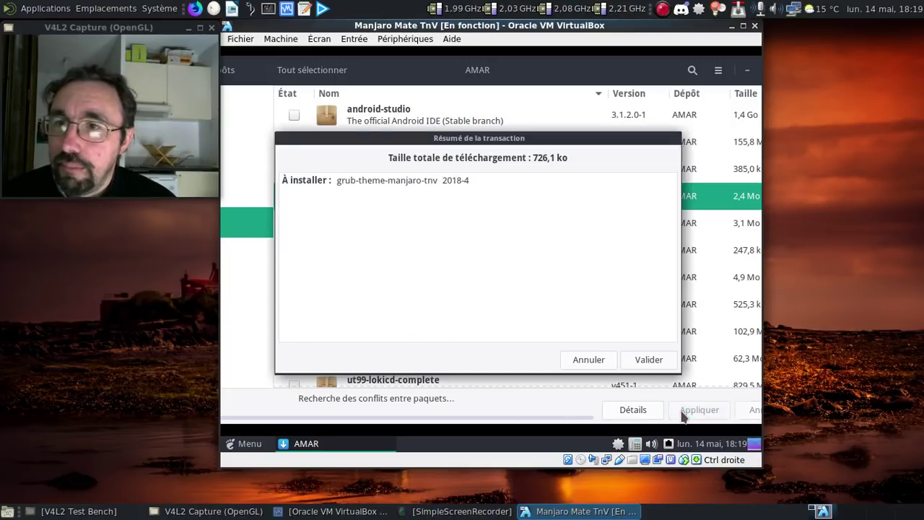
left_click(648, 359)
type("a")
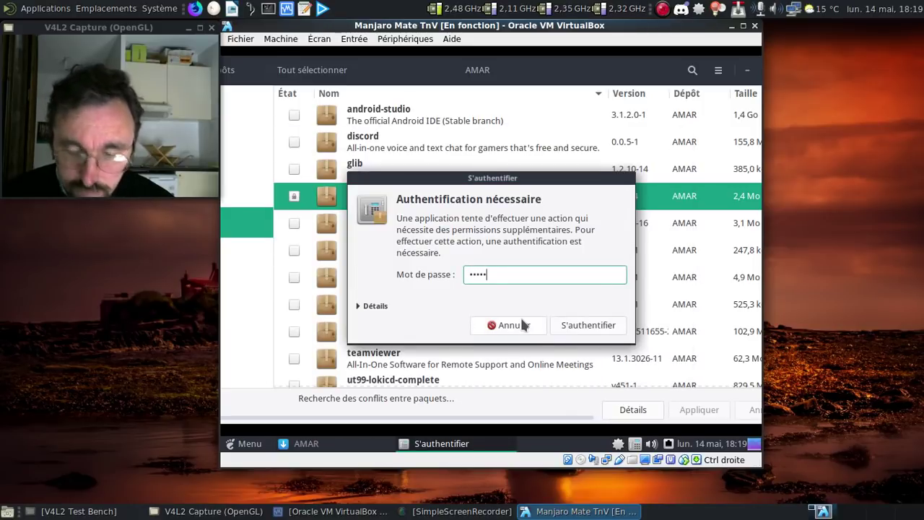
type("a")
key("Return")
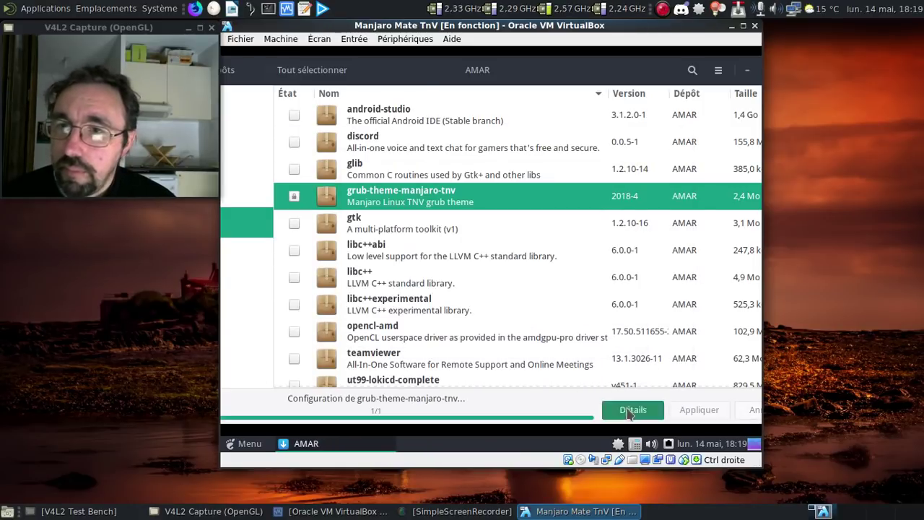
- Follow the GRUB theme installation in the transaction details, dismiss the completion notification and close the package manager
left_click(630, 410)
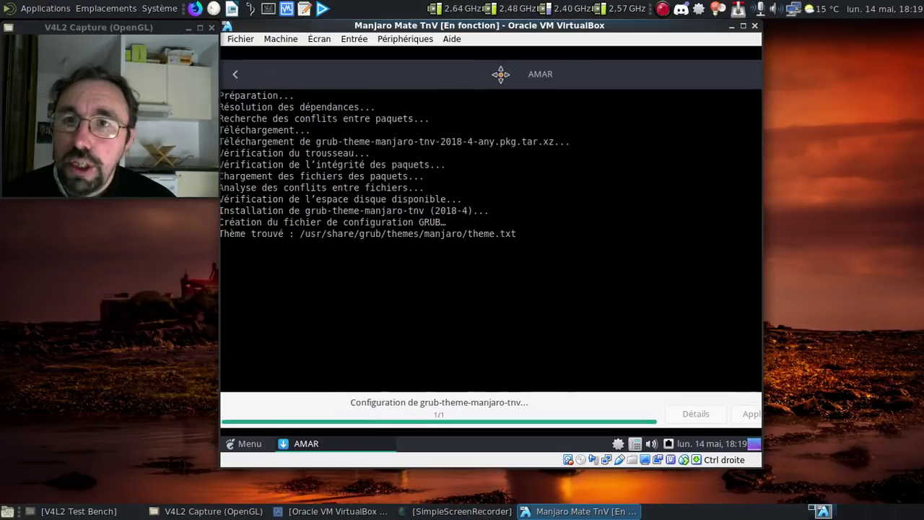
left_click_drag(500, 74, 522, 71)
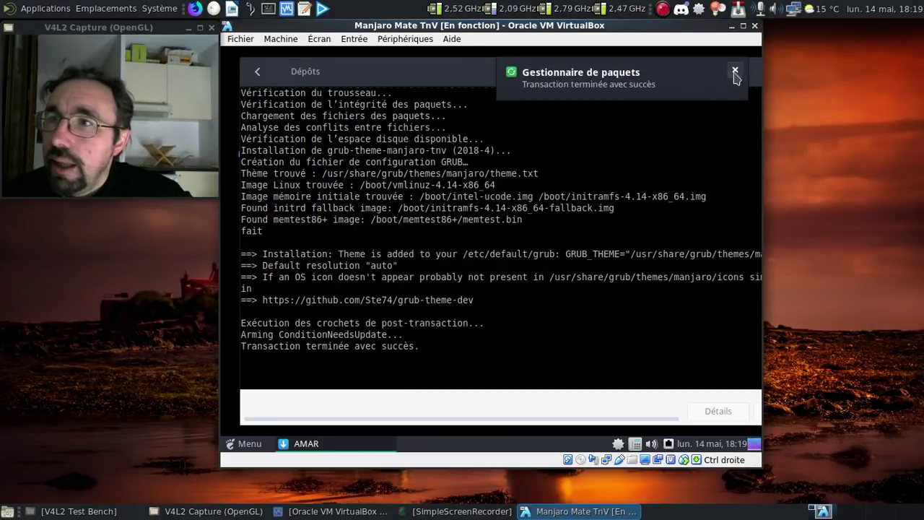
left_click(734, 70)
left_click_drag(452, 70, 373, 86)
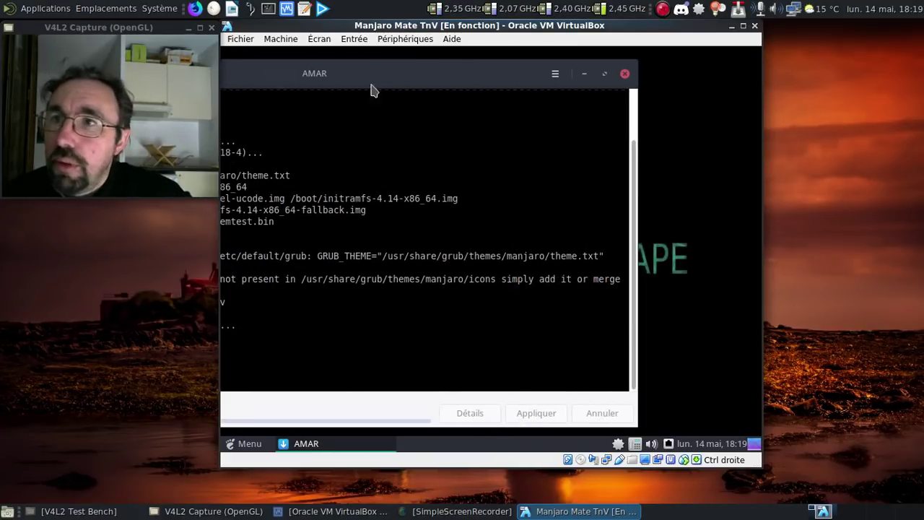
left_click(622, 73)
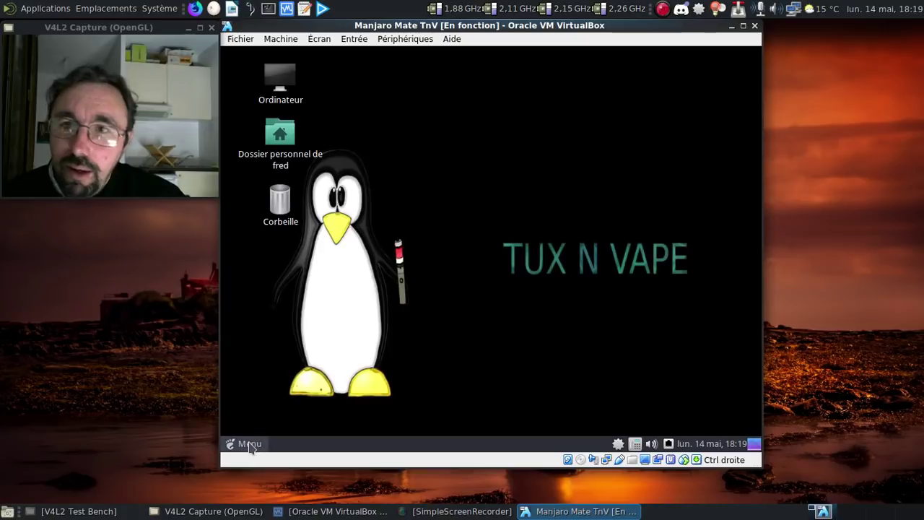
- Restart the virtual machine from the guest desktop
left_click(249, 444)
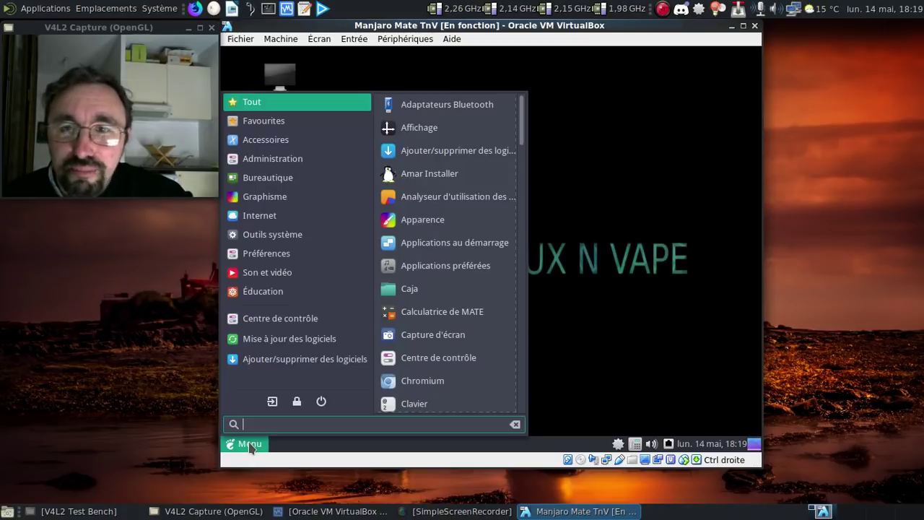
left_click(321, 403)
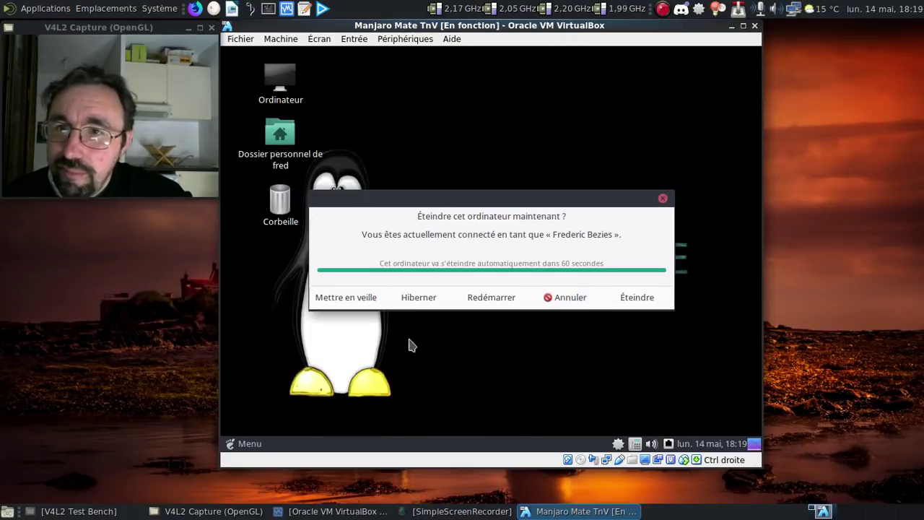
left_click(489, 297)
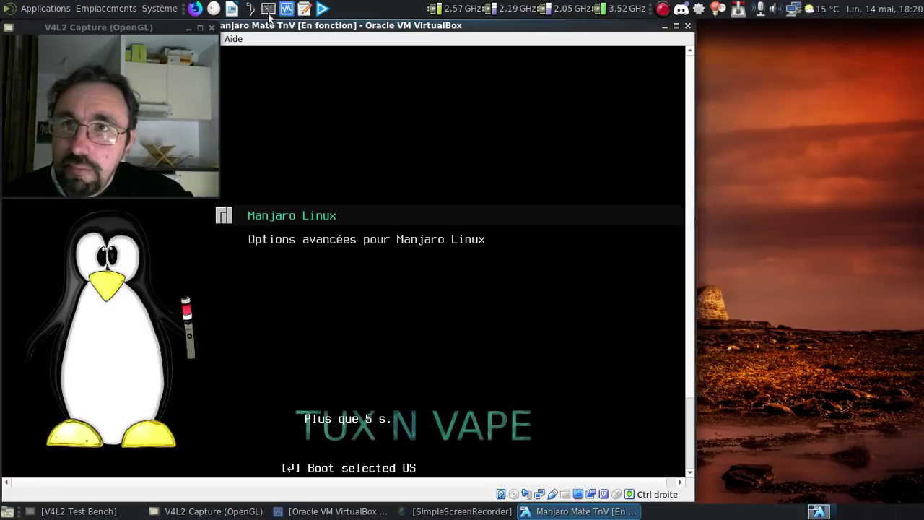
- Stop the GRUB boot countdown and reposition the virtual machine window so the whole boot menu is in view
double_click(287, 27)
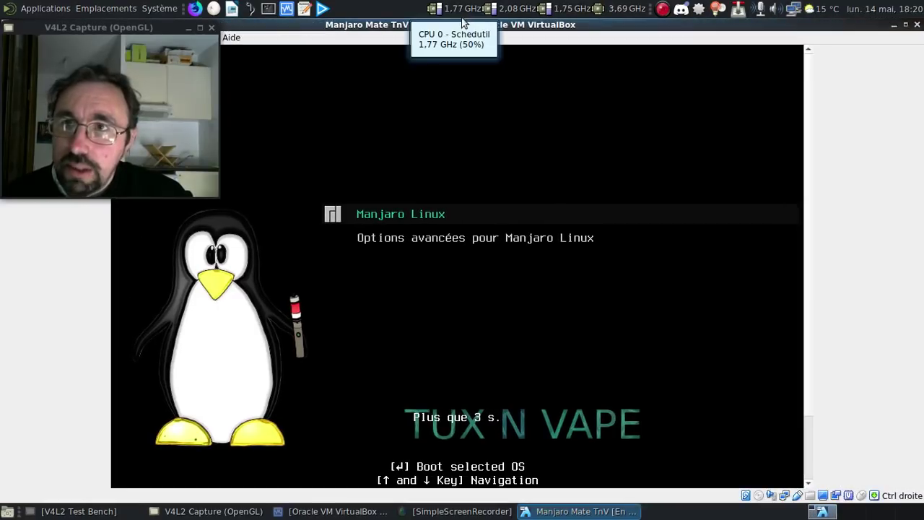
double_click(394, 28)
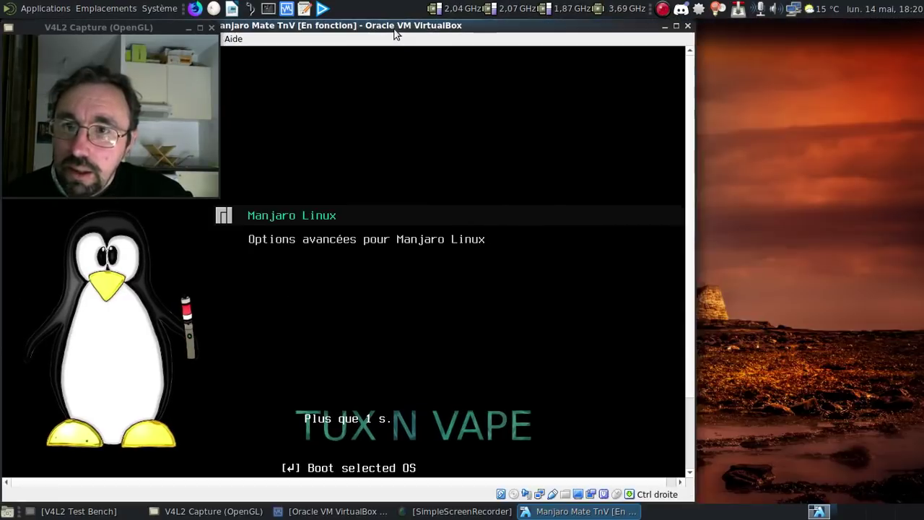
key("Down")
key("Up")
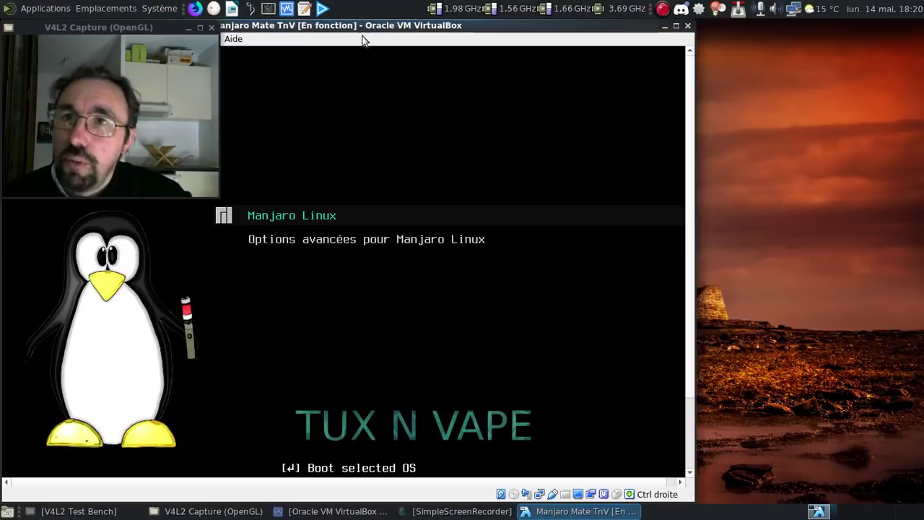
left_click_drag(362, 29, 578, 29)
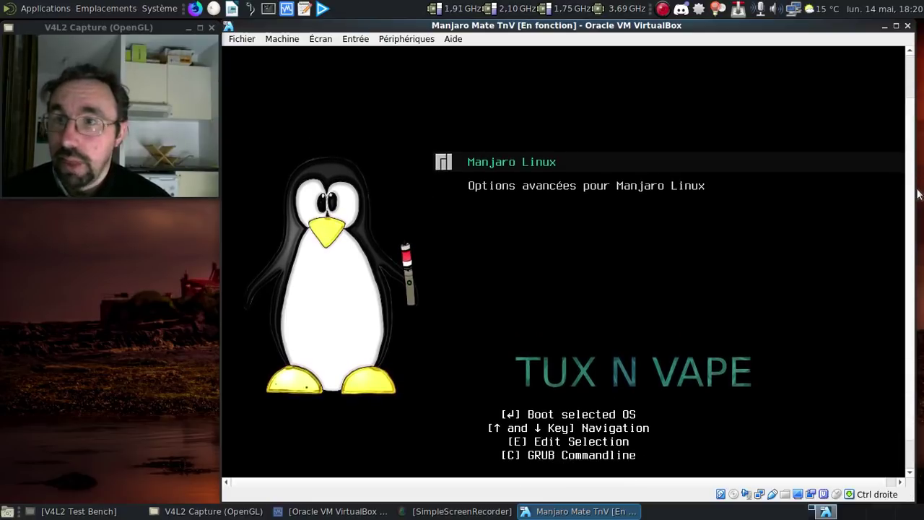
- Examine the advanced options for Manjaro Linux in the boot menu and return to the main entries
key("Down")
key("Return")
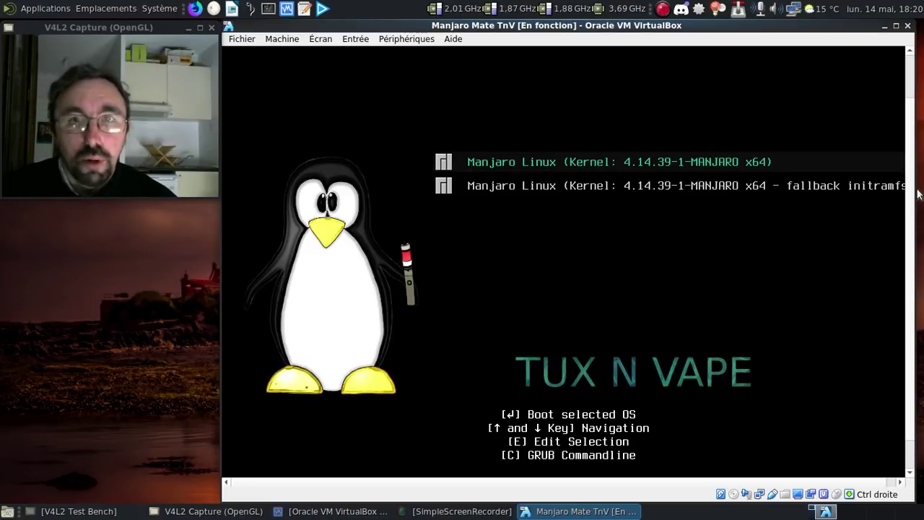
key("Escape")
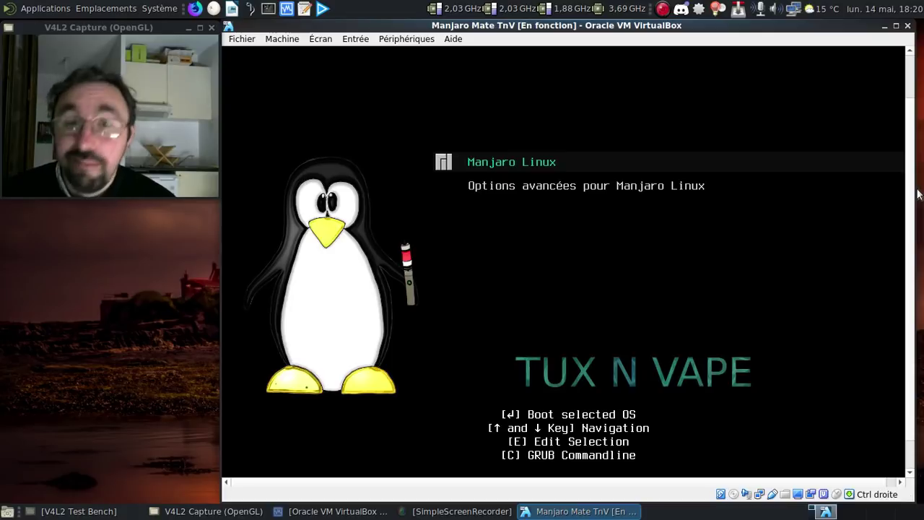
- Boot the Manjaro Linux entry and log in with the account password, dismissing the connection notification and the Manjaro Hello window
key("Return")
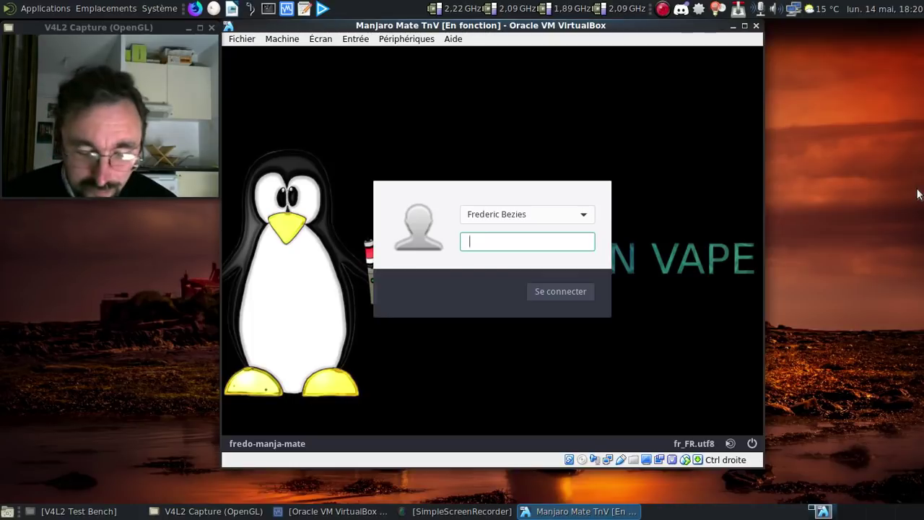
type("•••")
key("Return")
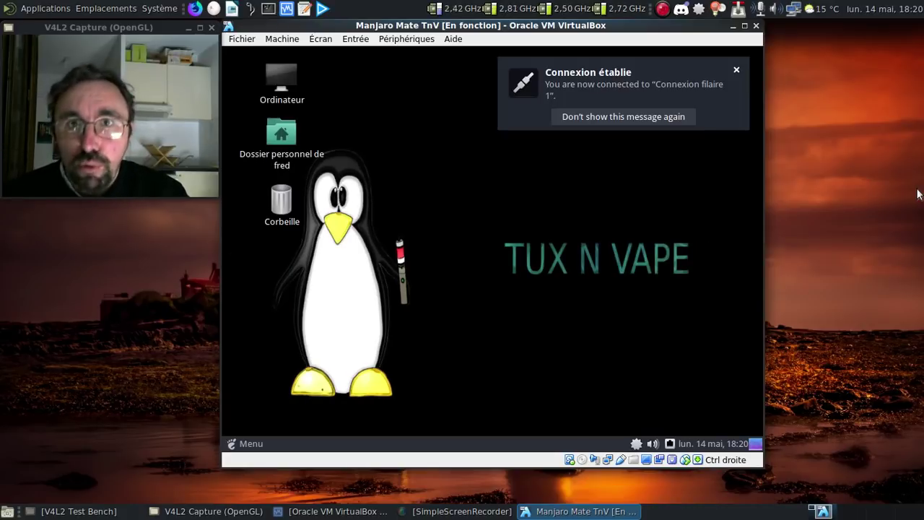
left_click(735, 70)
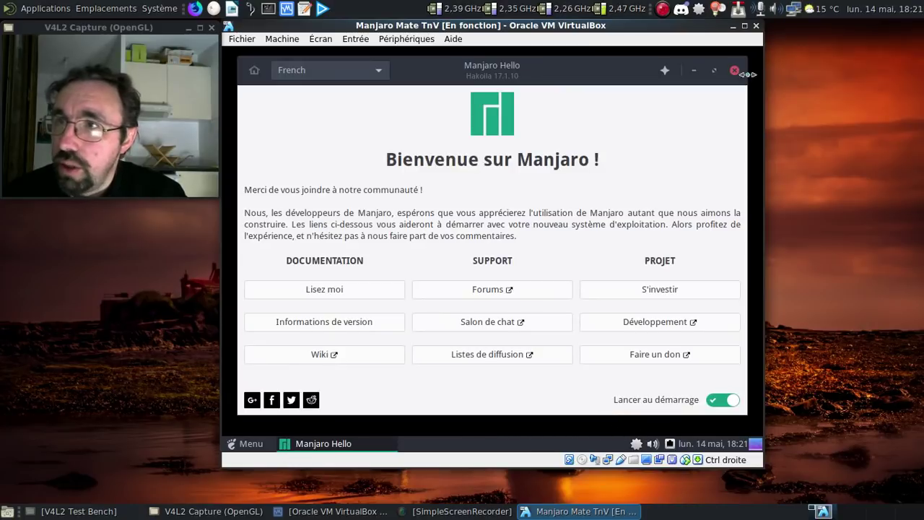
left_click(735, 71)
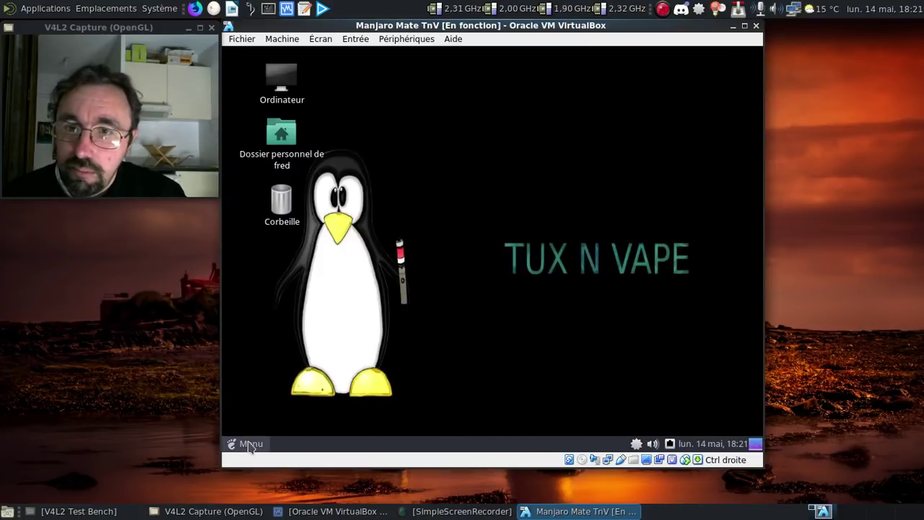
- Open the kernel section (Noyau) of the Manjaro settings manager, searching the applications for "man"
left_click(249, 444)
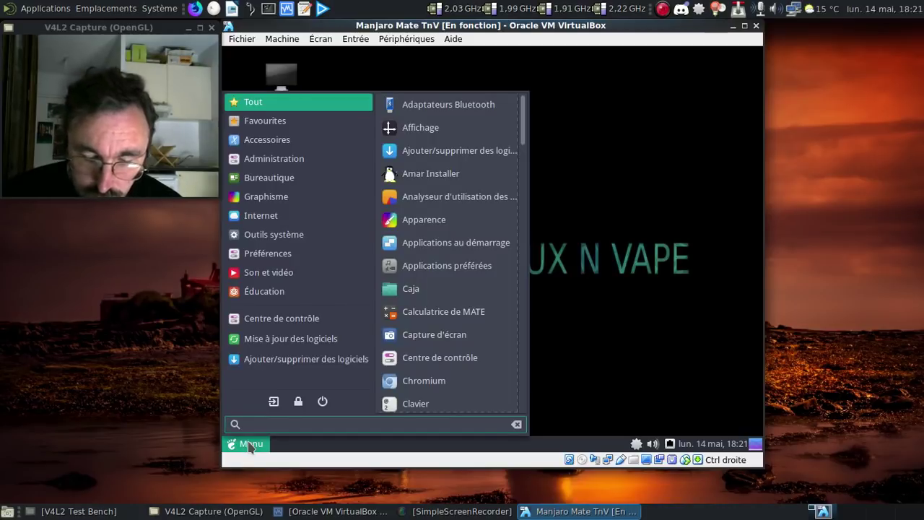
type("man")
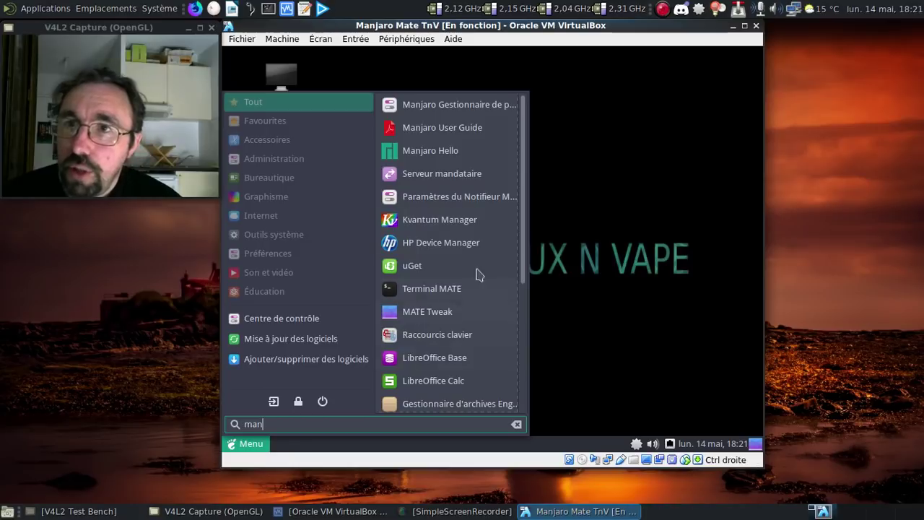
left_click(469, 106)
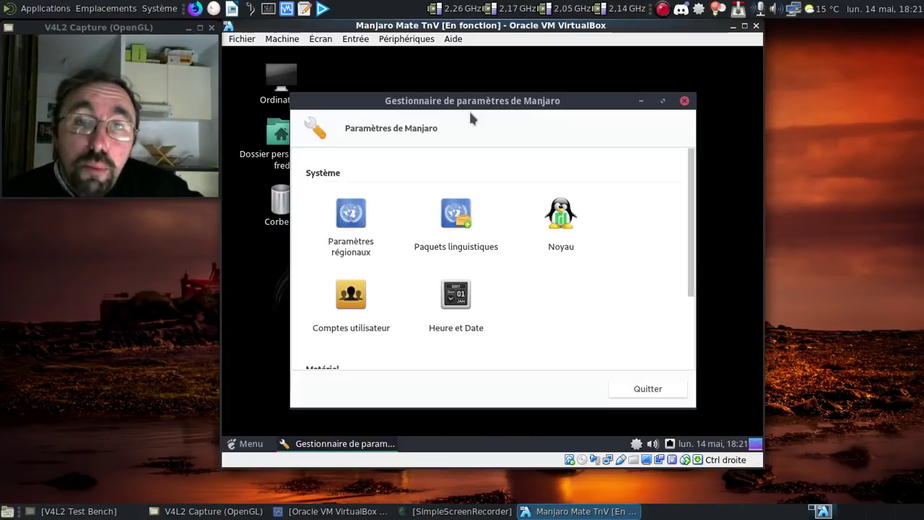
left_click(546, 220)
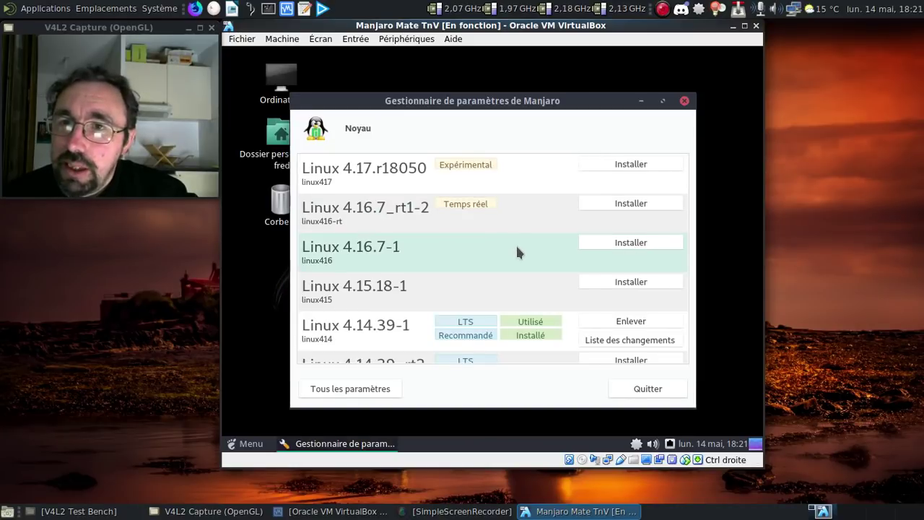
- Install the Linux 4.16.7-1 kernel with the account password and installation details shown, and close the settings manager
left_click(619, 244)
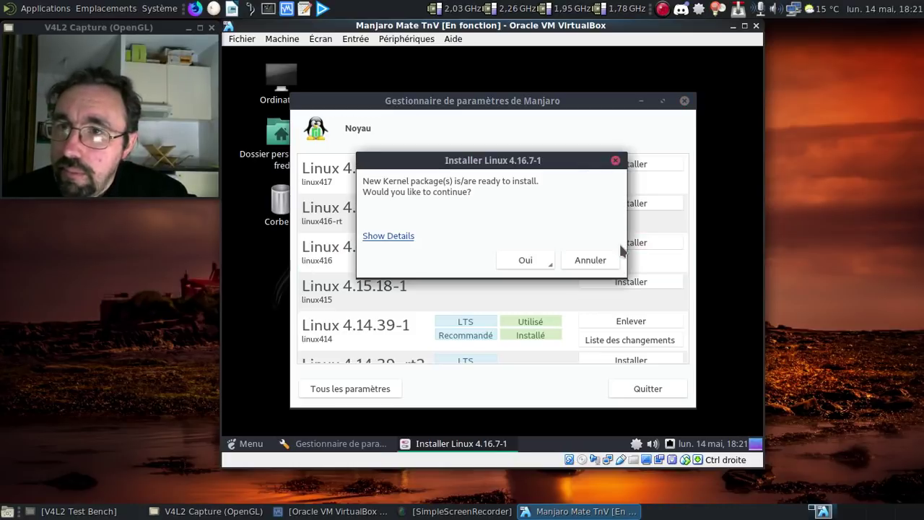
left_click(526, 260)
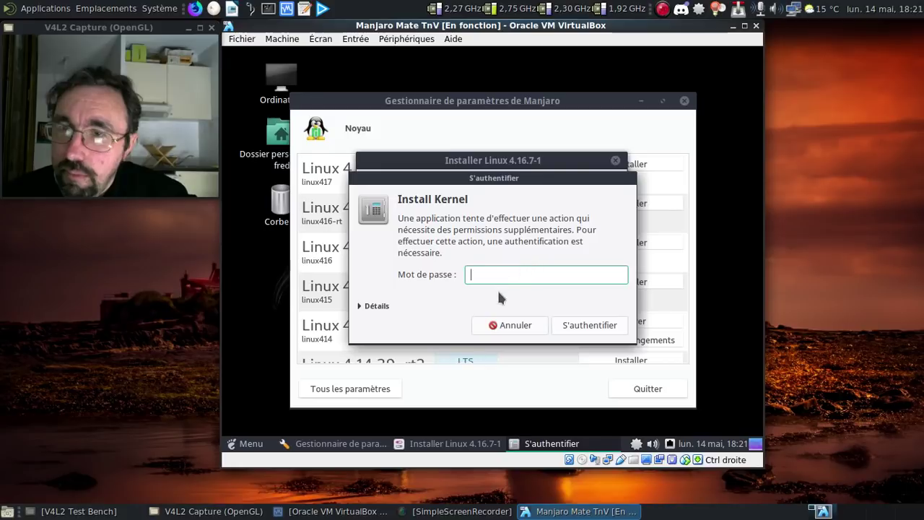
key("Return")
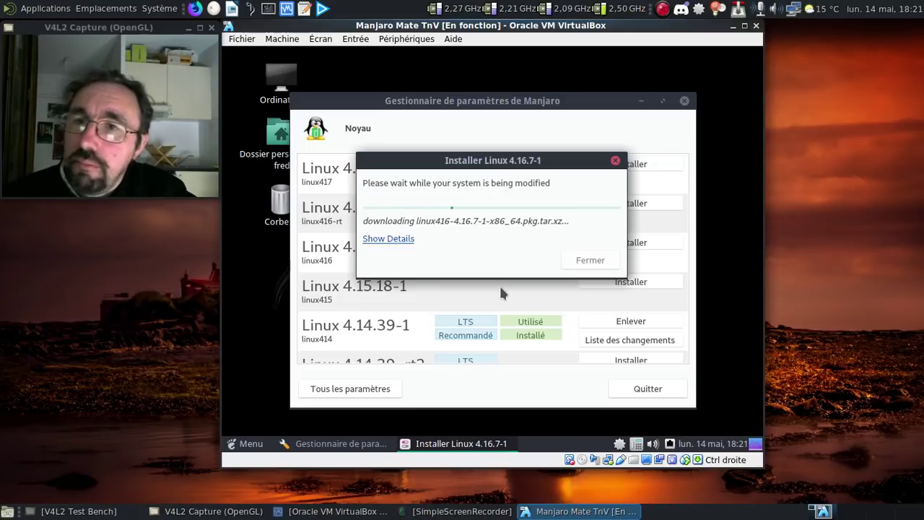
left_click(397, 239)
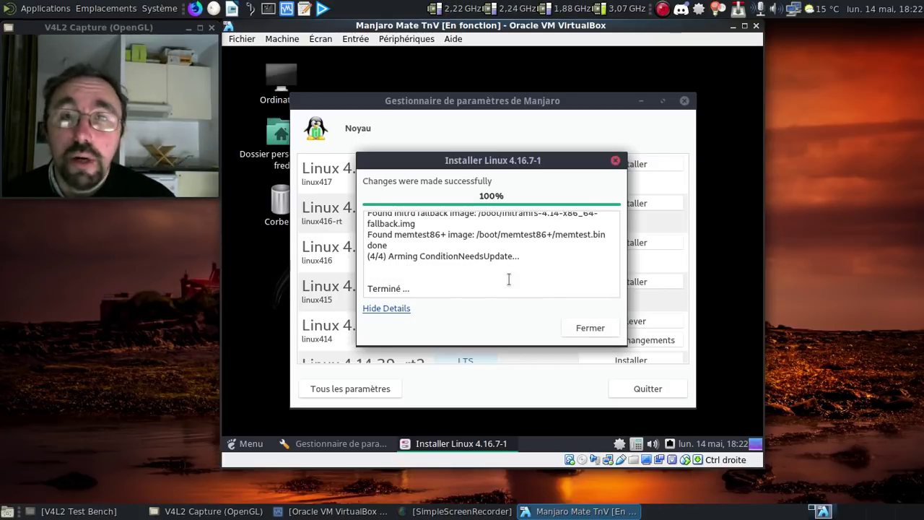
left_click(582, 334)
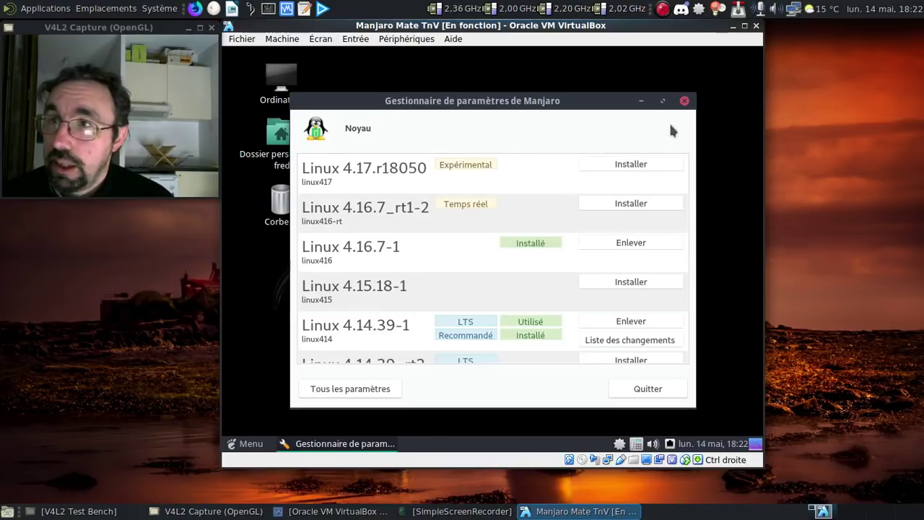
left_click(683, 101)
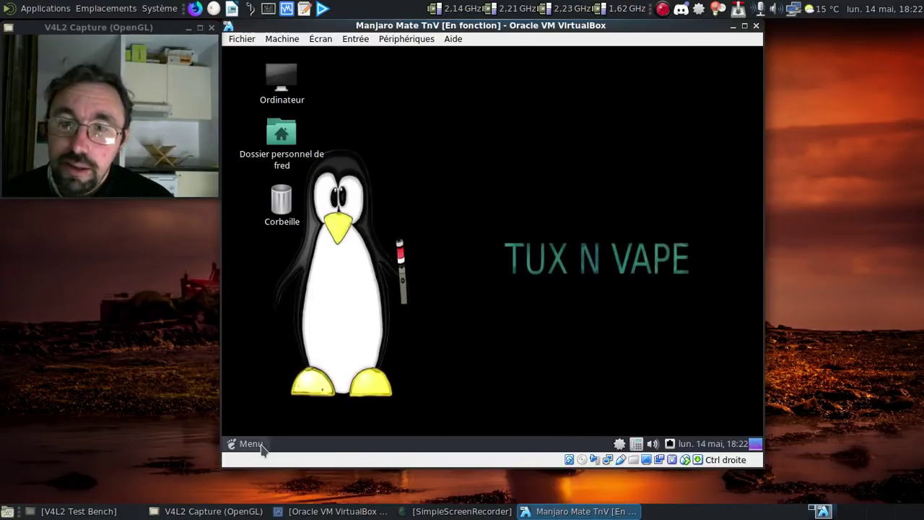
- Restart the virtual machine to reach the boot menu
left_click(262, 443)
left_click(323, 403)
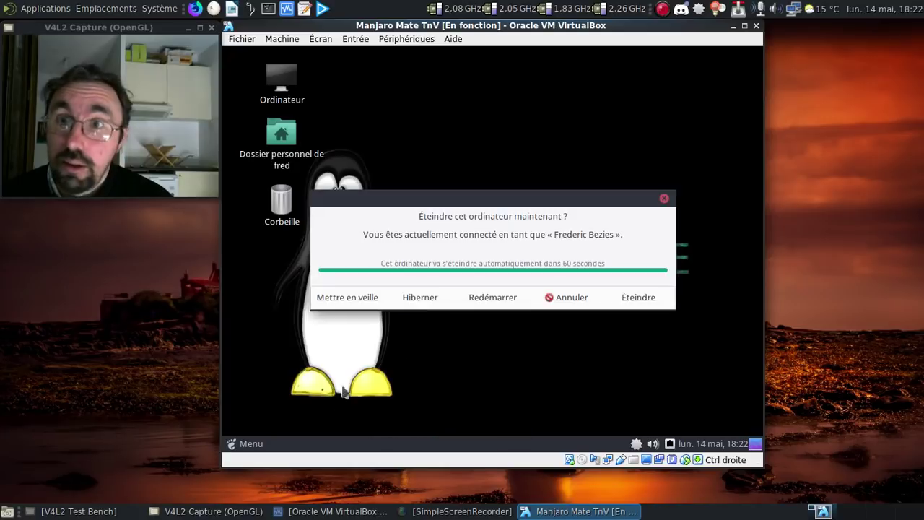
left_click(509, 304)
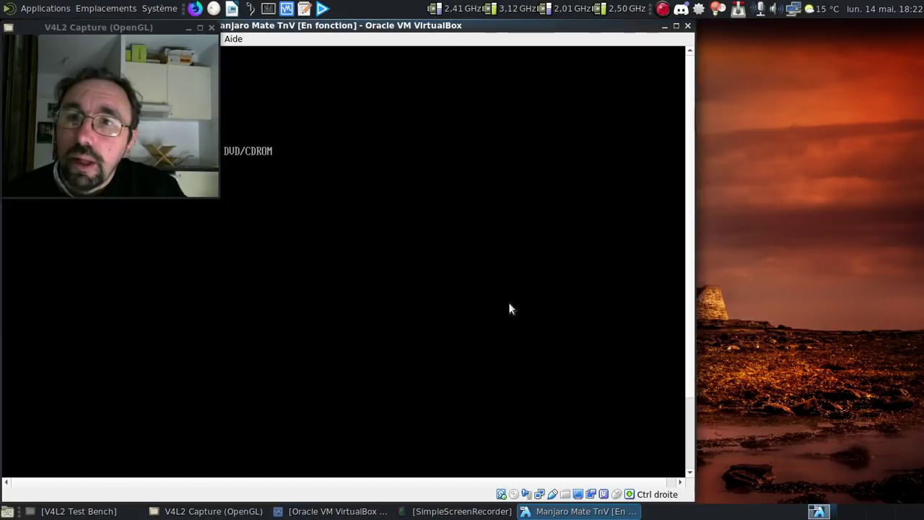
- Boot Manjaro Linux with kernel 4.16.7-1-MANJARO x64 from the advanced boot options
key("Down")
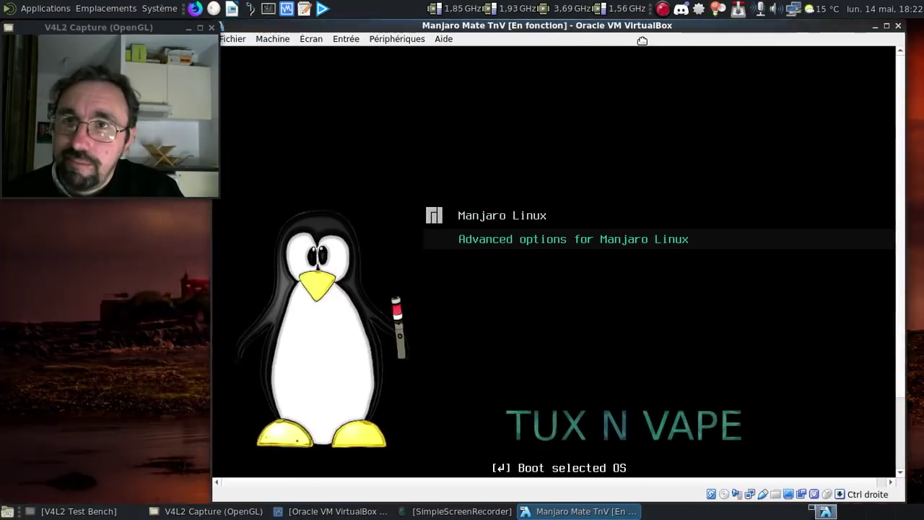
key("Up")
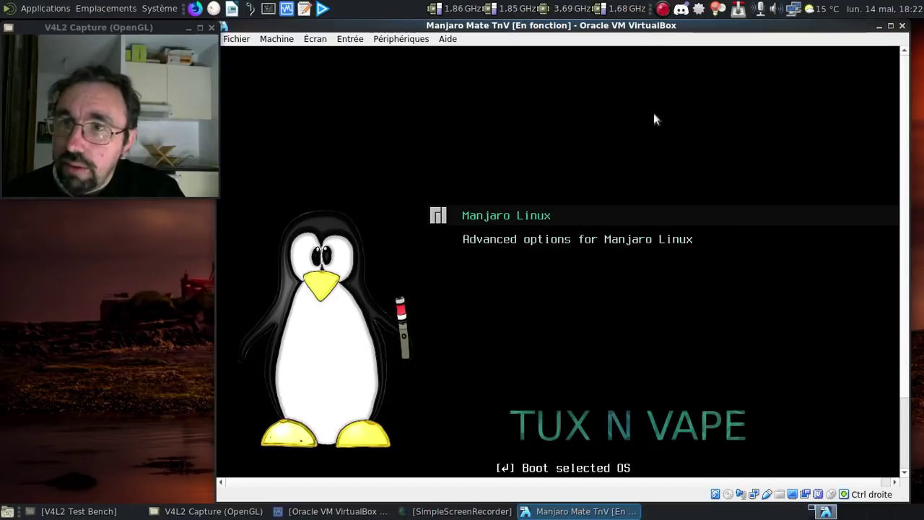
key("Down")
key("Return")
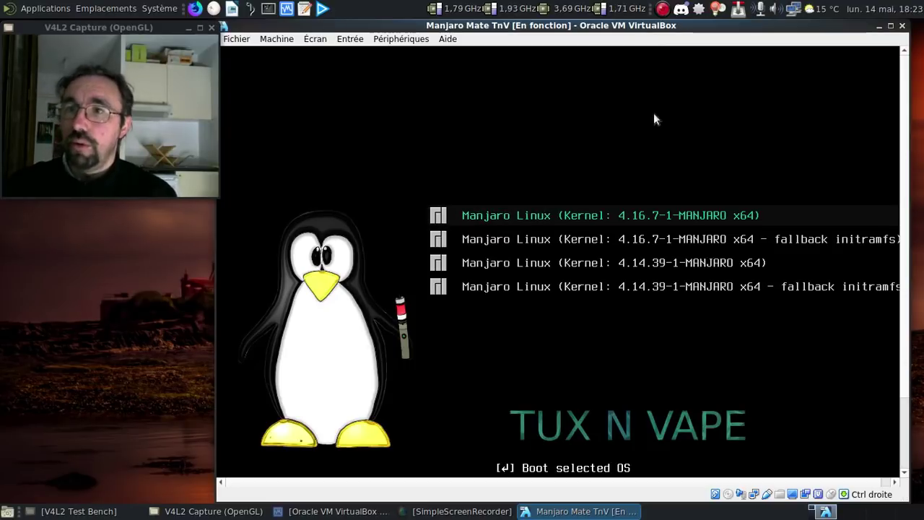
key("Return")
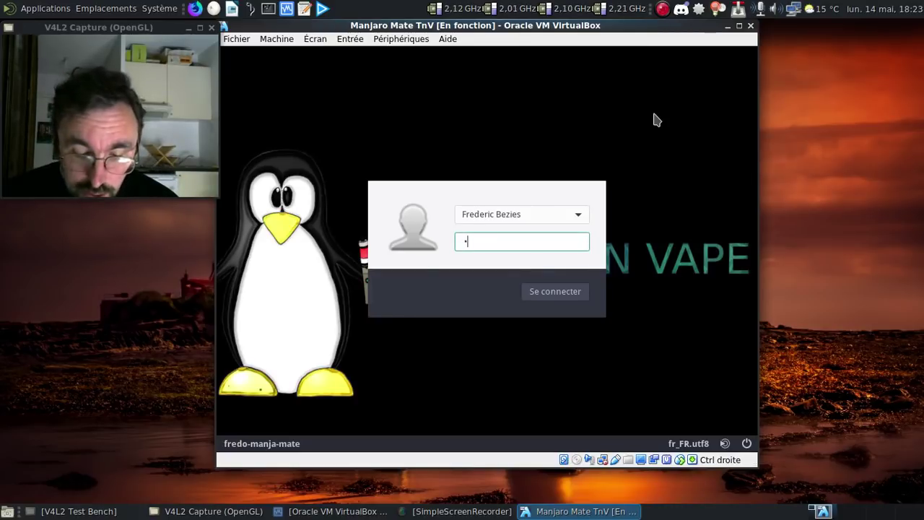
- Log in with the account password and dismiss the connection notification and the Manjaro Hello window
type("•••••••")
key("Return")
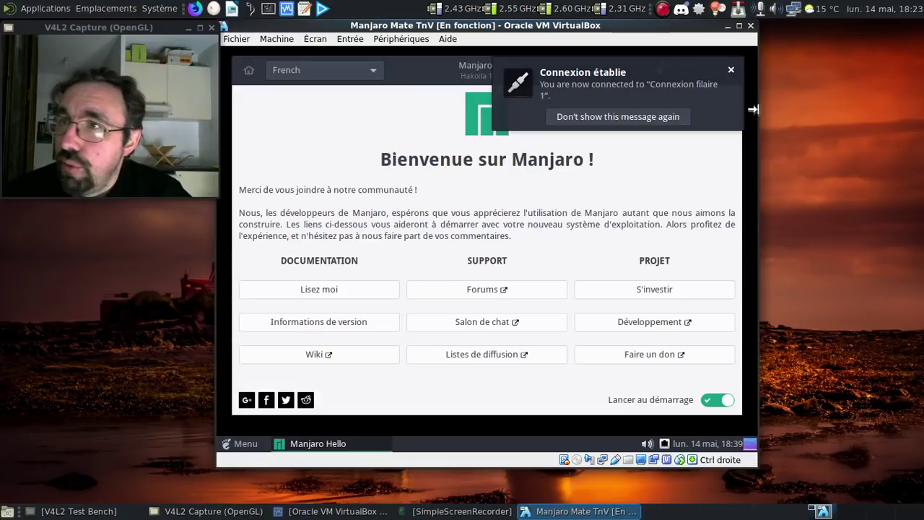
left_click(730, 69)
left_click(730, 69)
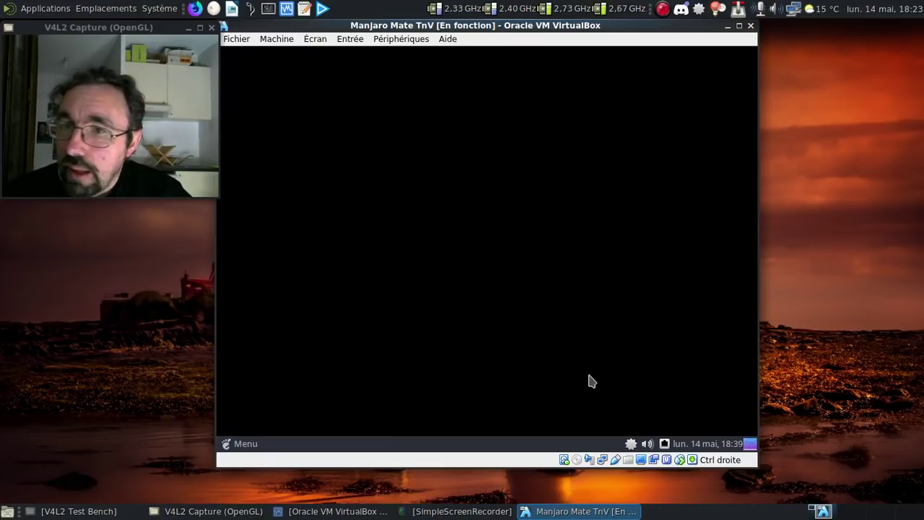
- Mark the grub-theme-manjaro-tnv package of the AMAR repository for removal in the package manager
right_click(632, 443)
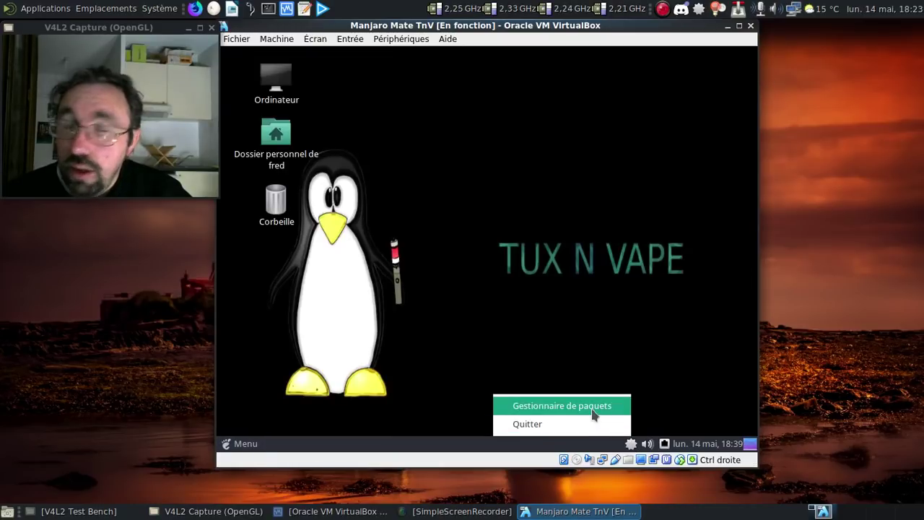
left_click(593, 406)
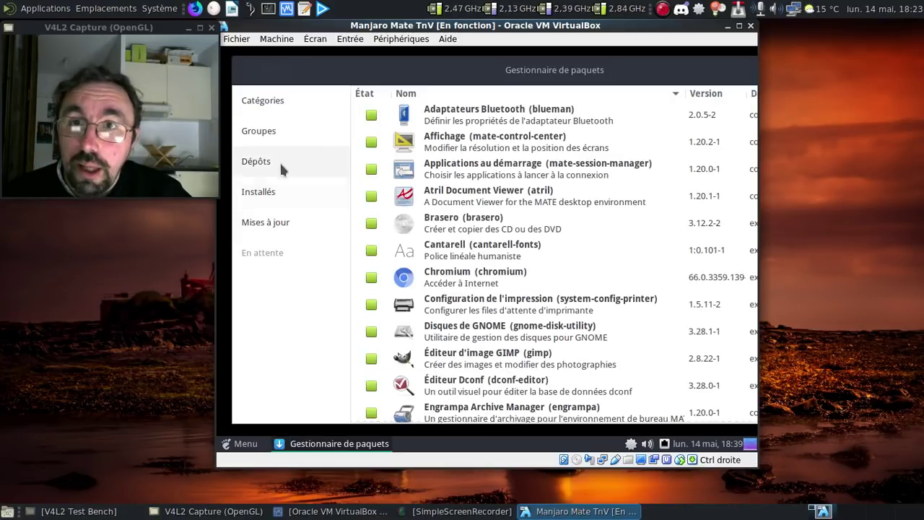
left_click(280, 163)
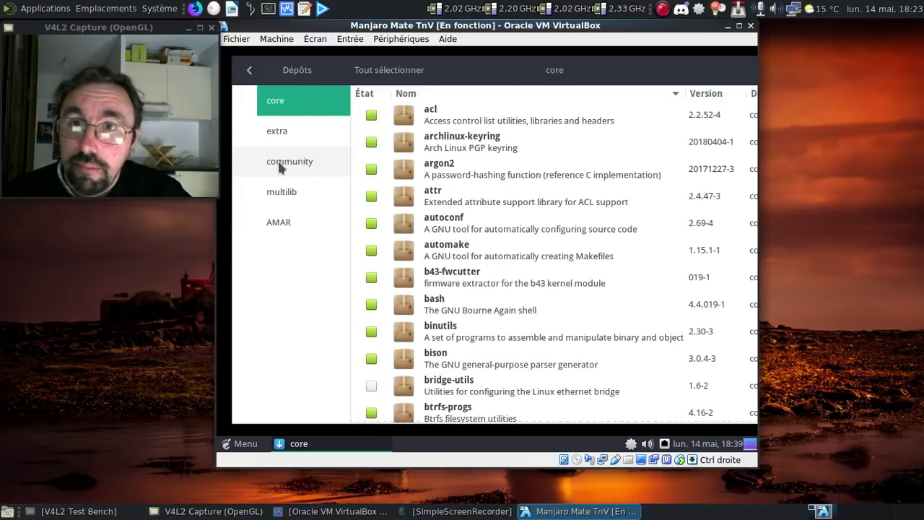
left_click(272, 221)
left_click(370, 196)
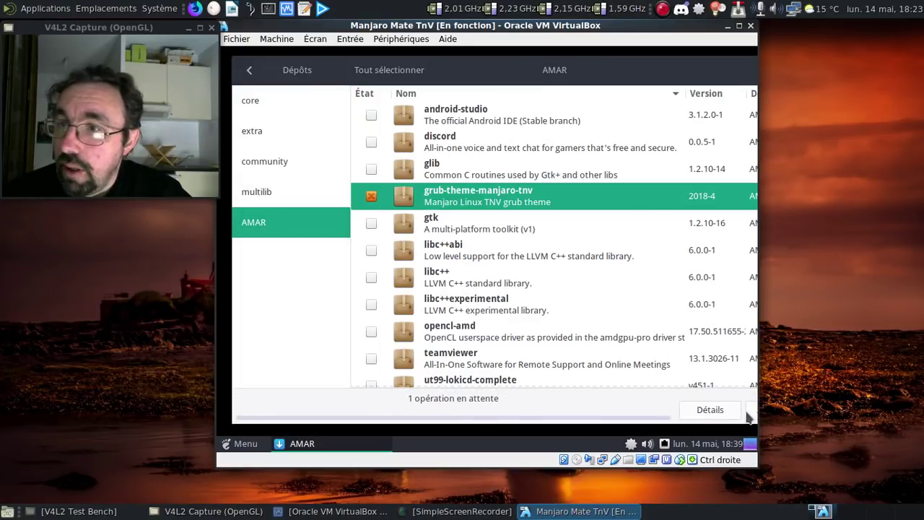
- Apply the pending package removal, authenticating with the account password, and close the package manager
left_click(749, 413)
left_click(718, 350)
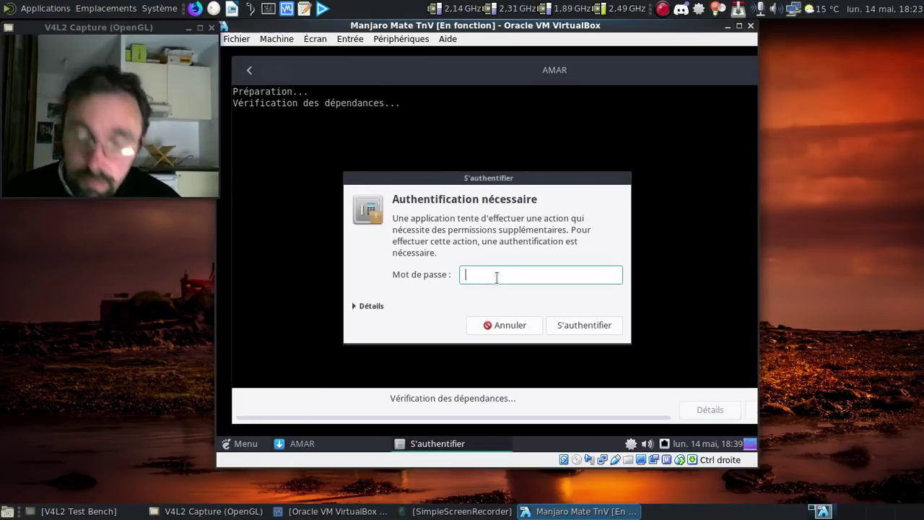
type("******")
key("Return")
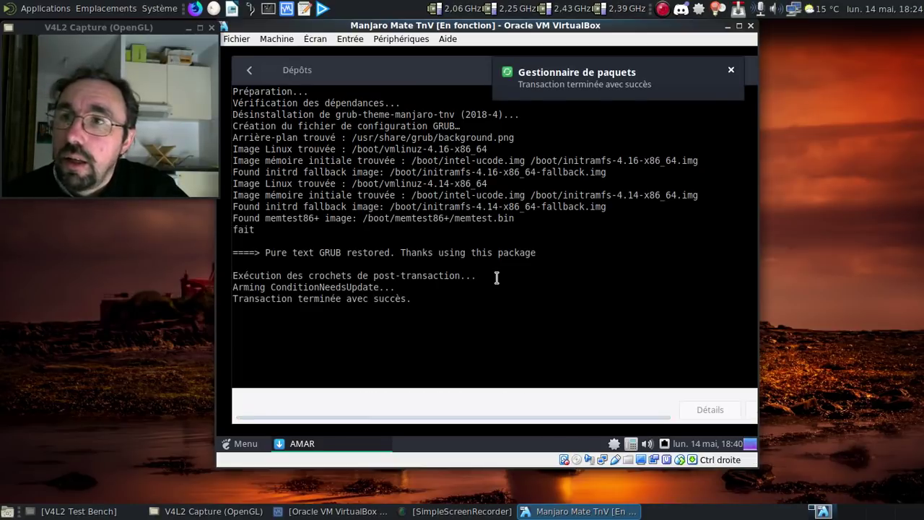
left_click(249, 70)
left_click(731, 75)
double_click(648, 78)
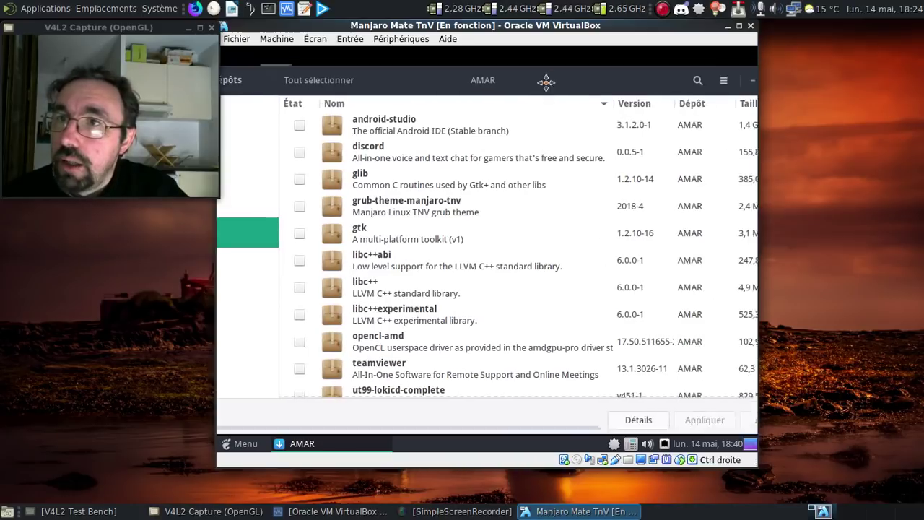
left_click(711, 80)
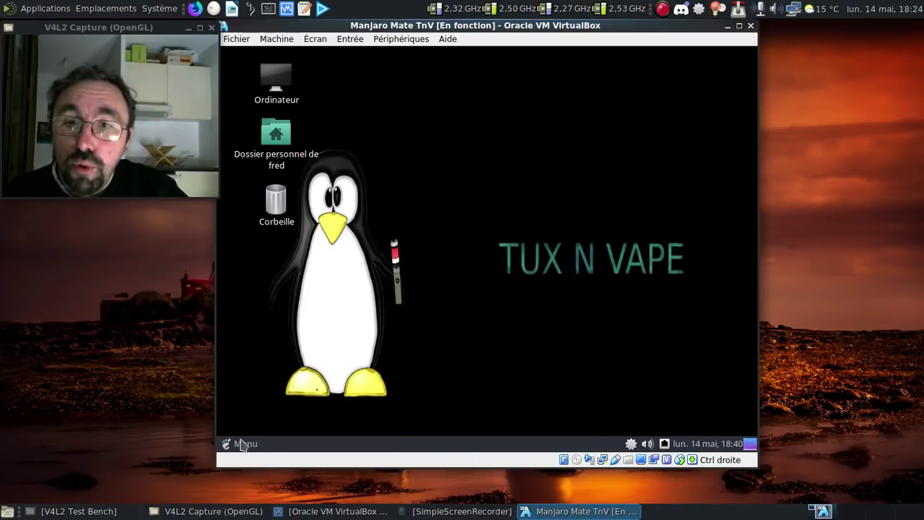
- Restart the virtual machine from the guest desktop and move its window clear of the webcam window
left_click(243, 446)
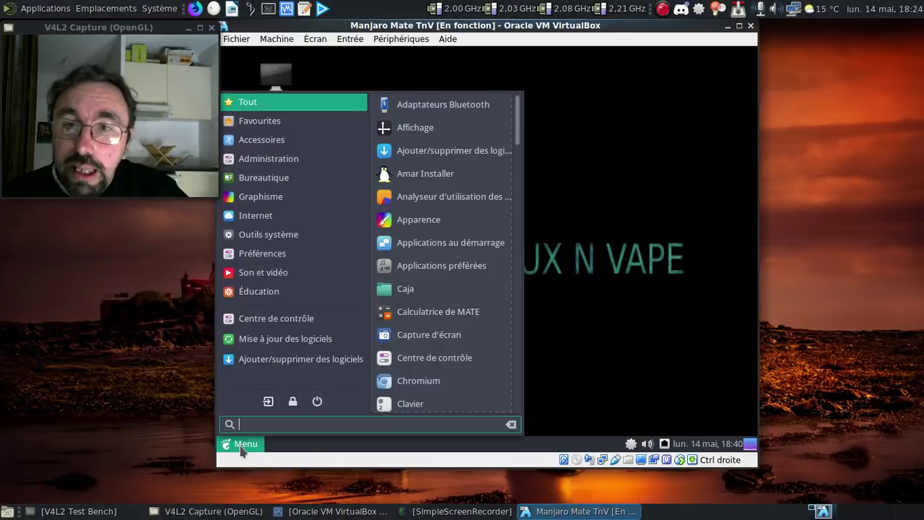
left_click(317, 403)
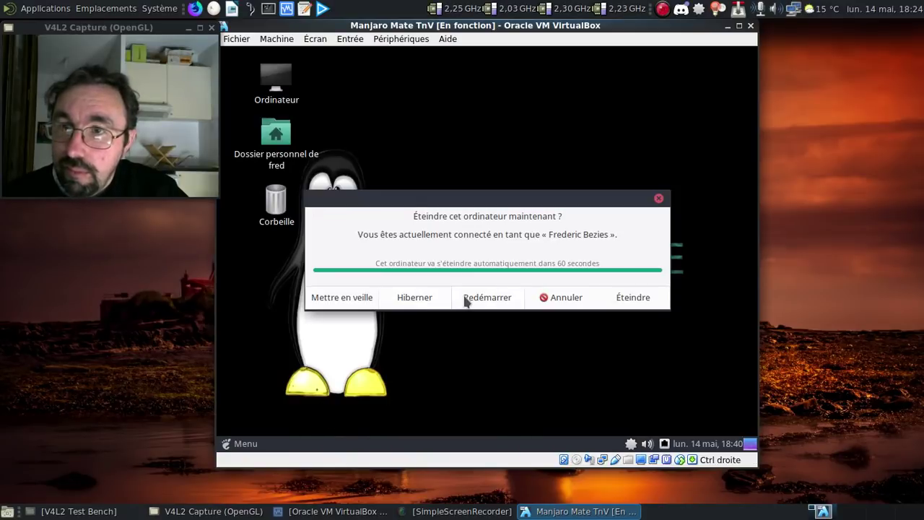
left_click(477, 298)
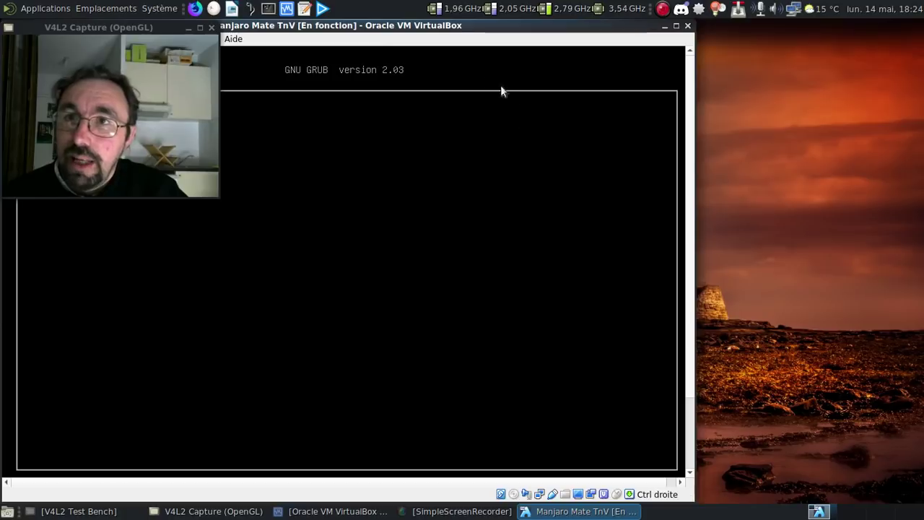
left_click_drag(385, 29, 598, 26)
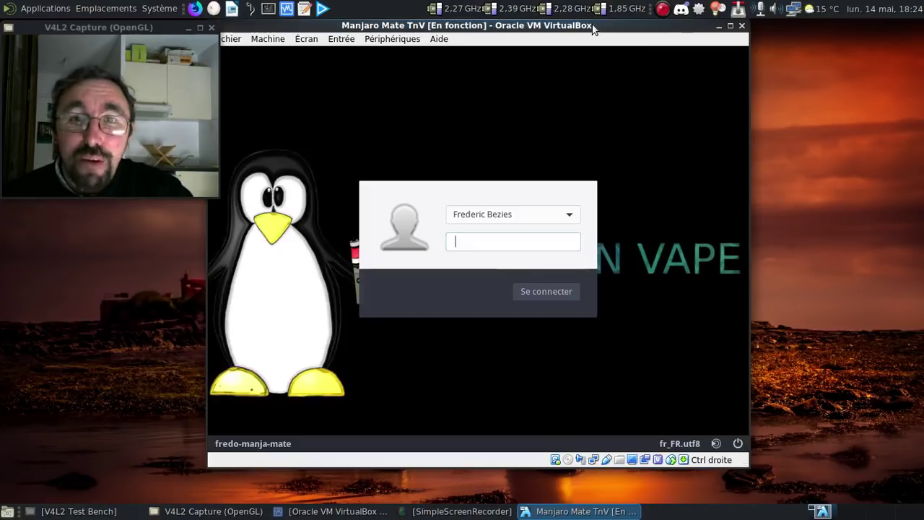
- Shut down the virtual machine from the login screen and move its window clear of the webcam window
left_click(738, 443)
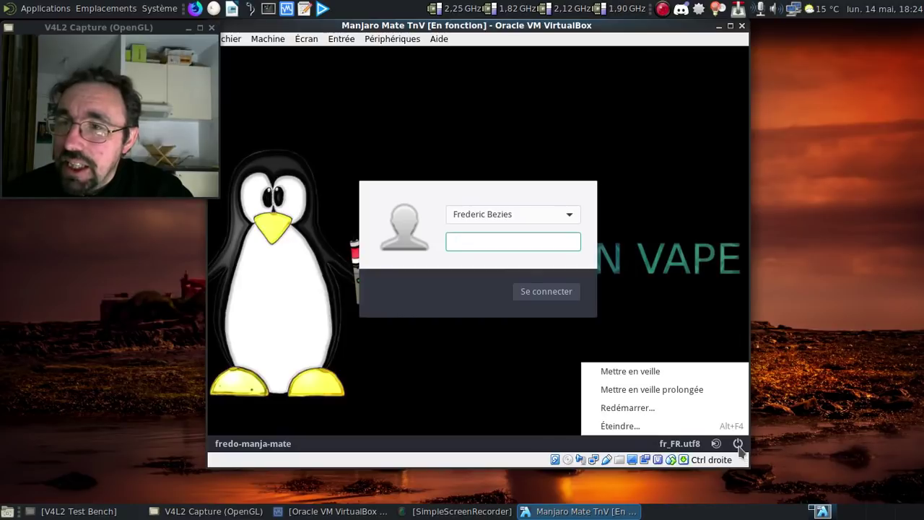
left_click(738, 443)
left_click(738, 442)
left_click(736, 427)
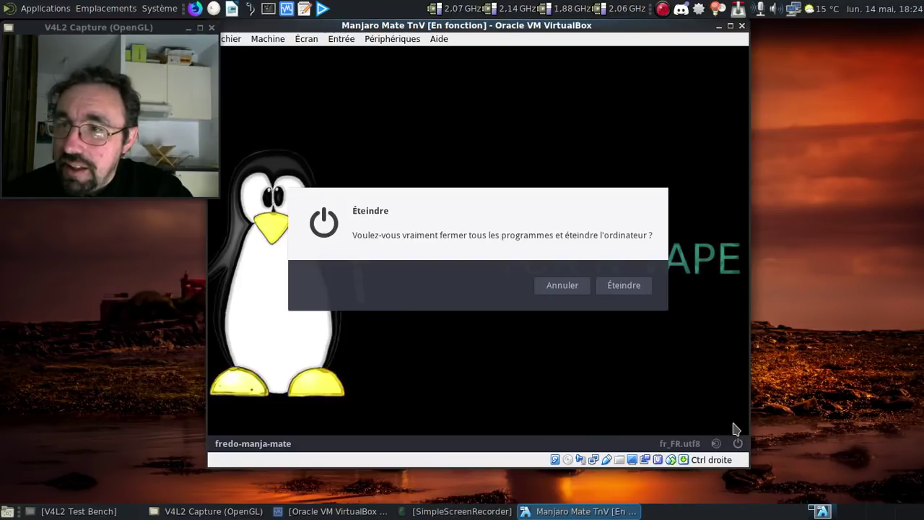
left_click(622, 285)
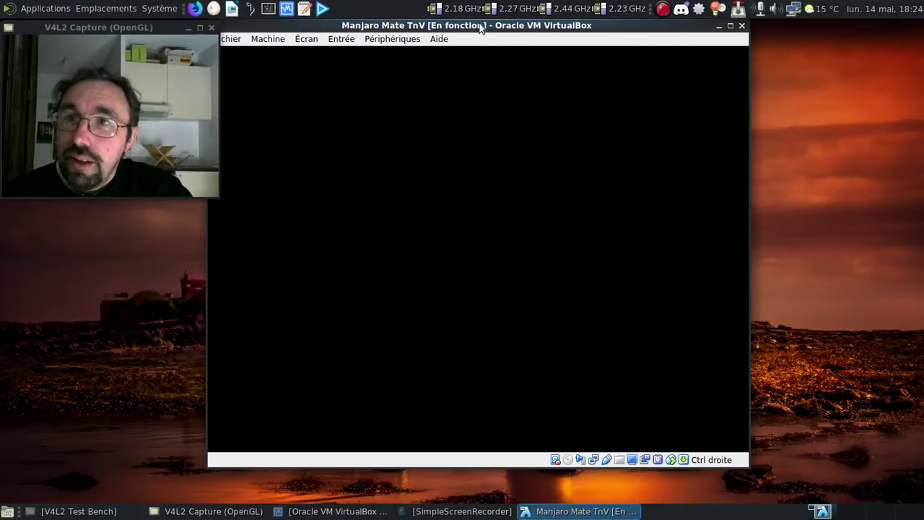
left_click_drag(480, 26, 518, 30)
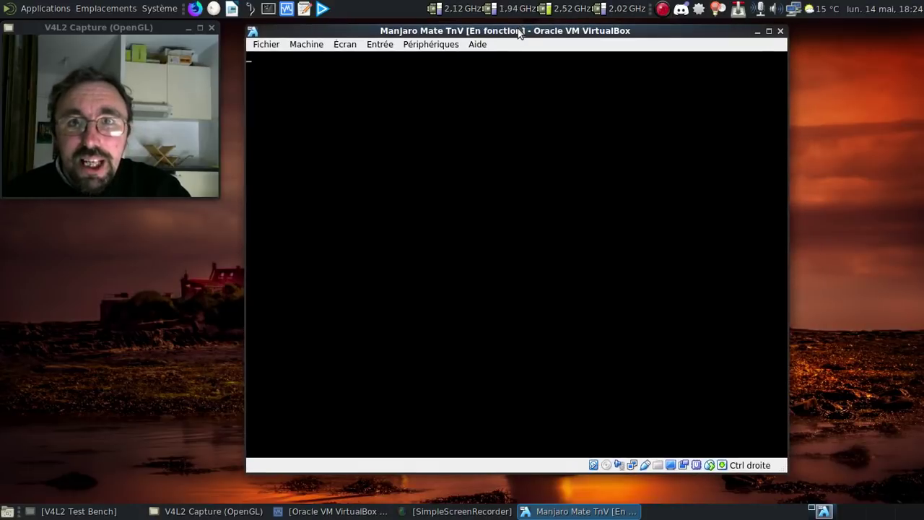